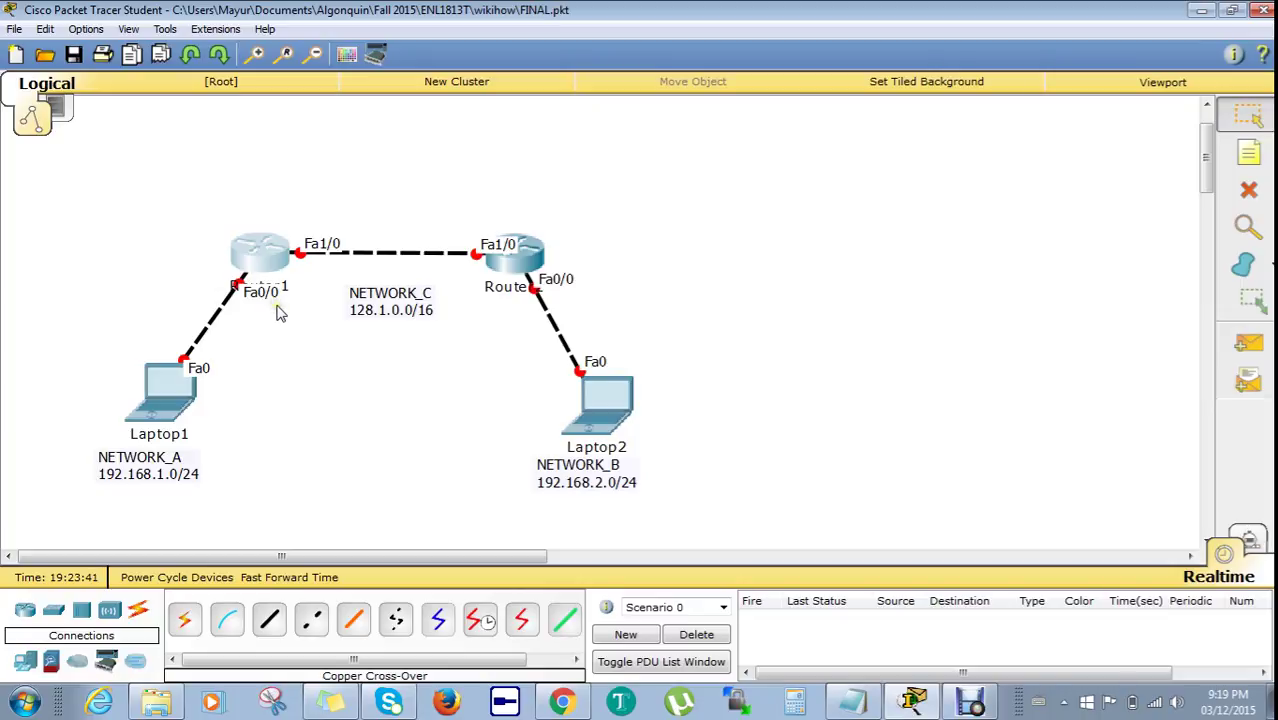
Open Router1's command line, discard the unfinished ip address command and exit interface configuration mode.
left_click(260, 255)
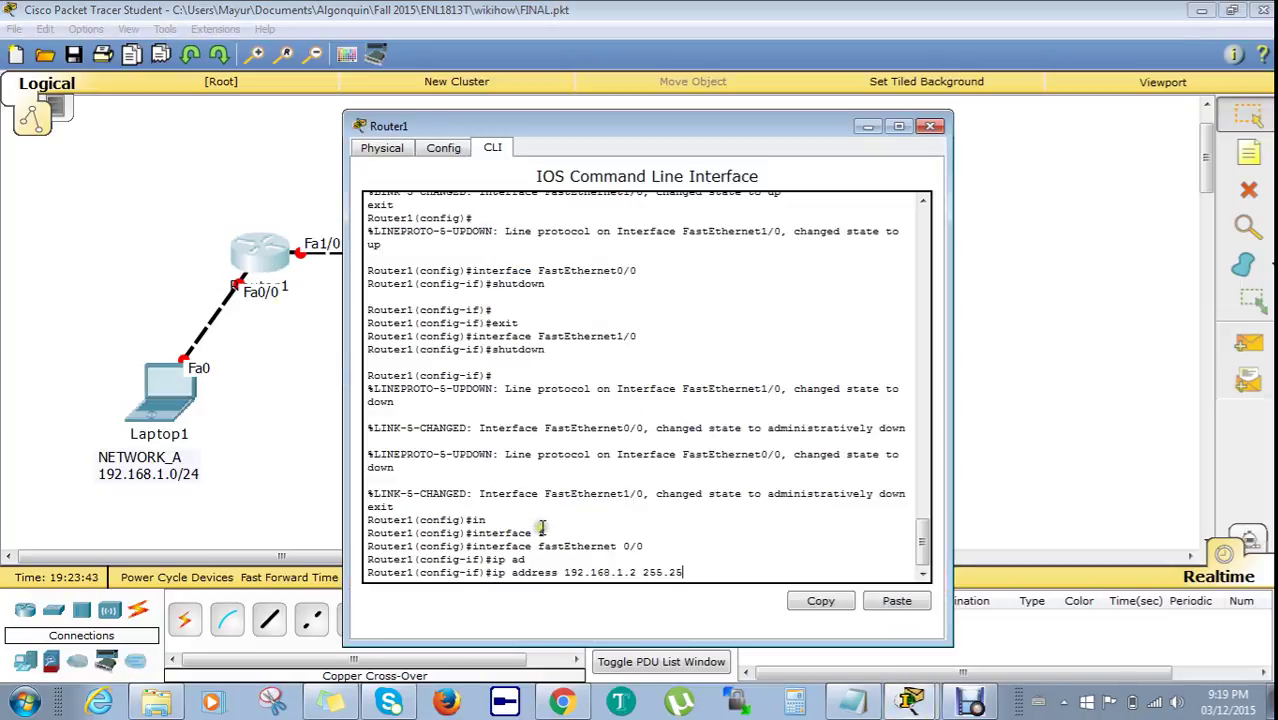
key("BackSpace")
key("BackSpace")
key("BackSpace")
key("BackSpace")
key("BackSpace")
key("BackSpace")
key("BackSpace")
key("BackSpace")
key("BackSpace")
key("BackSpace")
key("BackSpace")
key("BackSpace")
key("BackSpace")
key("BackSpace")
key("BackSpace")
key("BackSpace")
key("BackSpace")
key("BackSpace")
key("BackSpace")
key("BackSpace")
key("BackSpace")
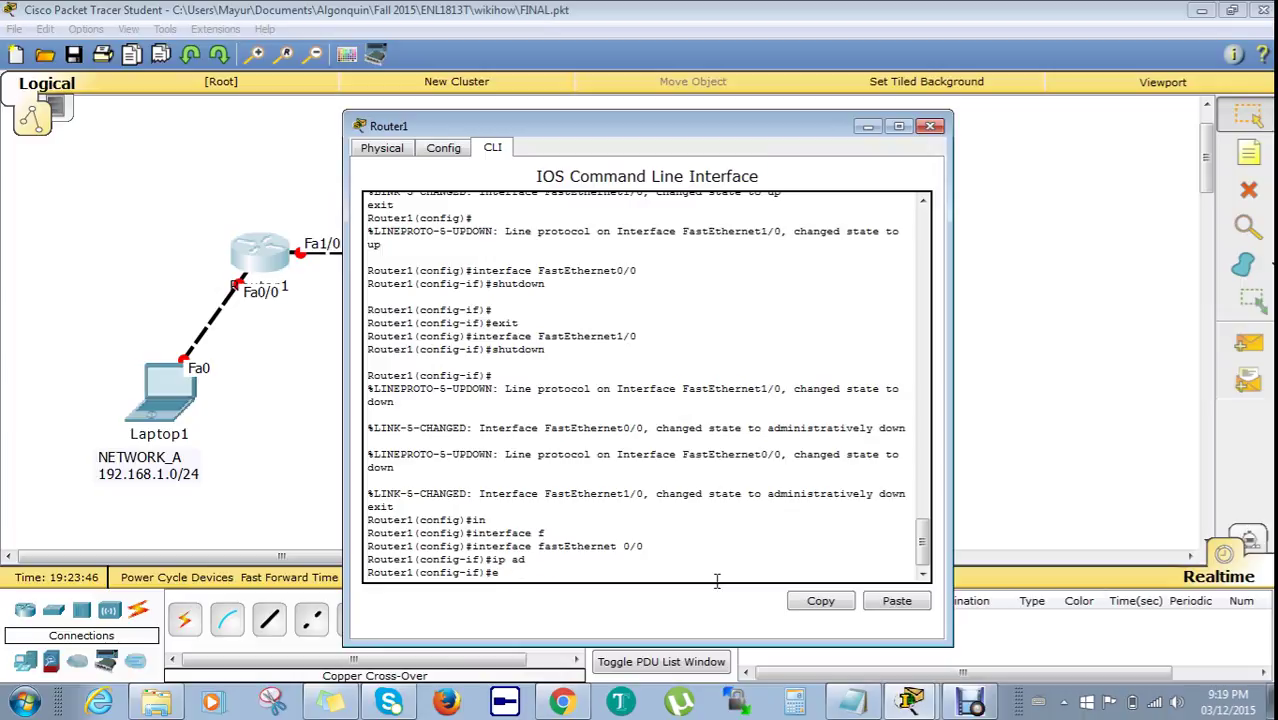
type("exit")
key("Return")
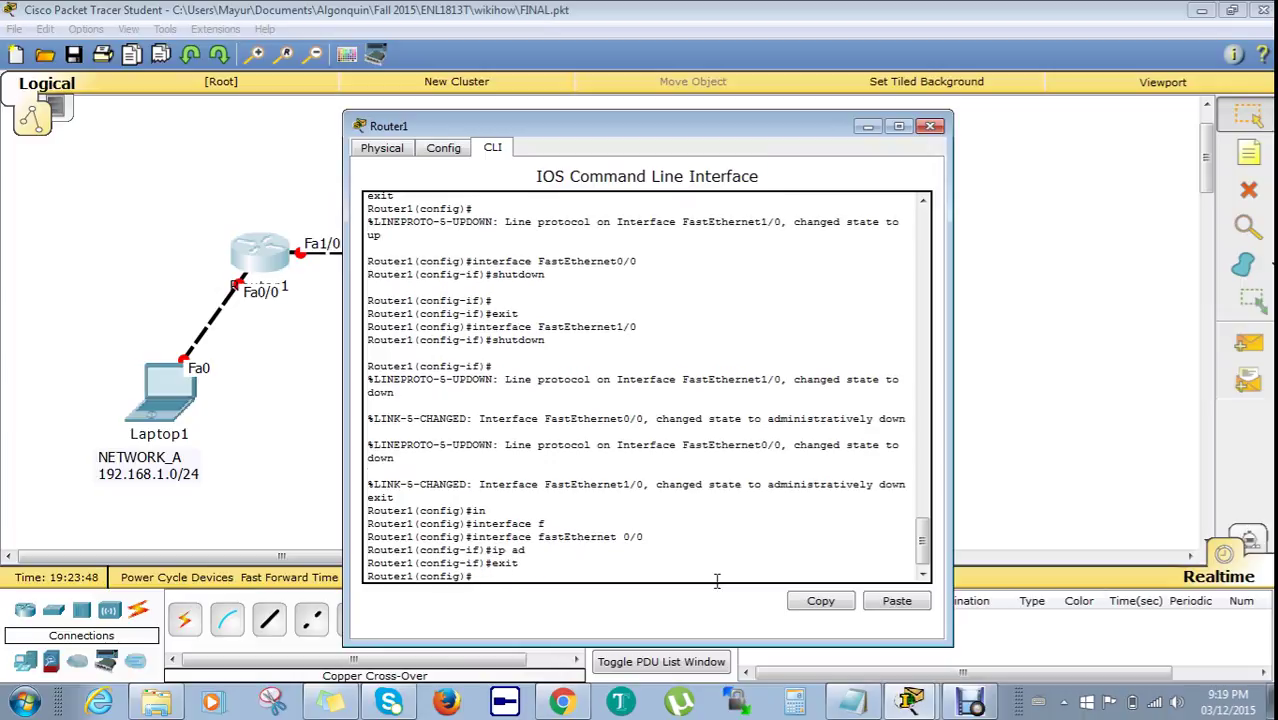
Enter Router1's FastEthernet 0/0 configuration and assign IP address 192.168.1.2 with mask 255.255.255.0.
type("in")
key("Tab")
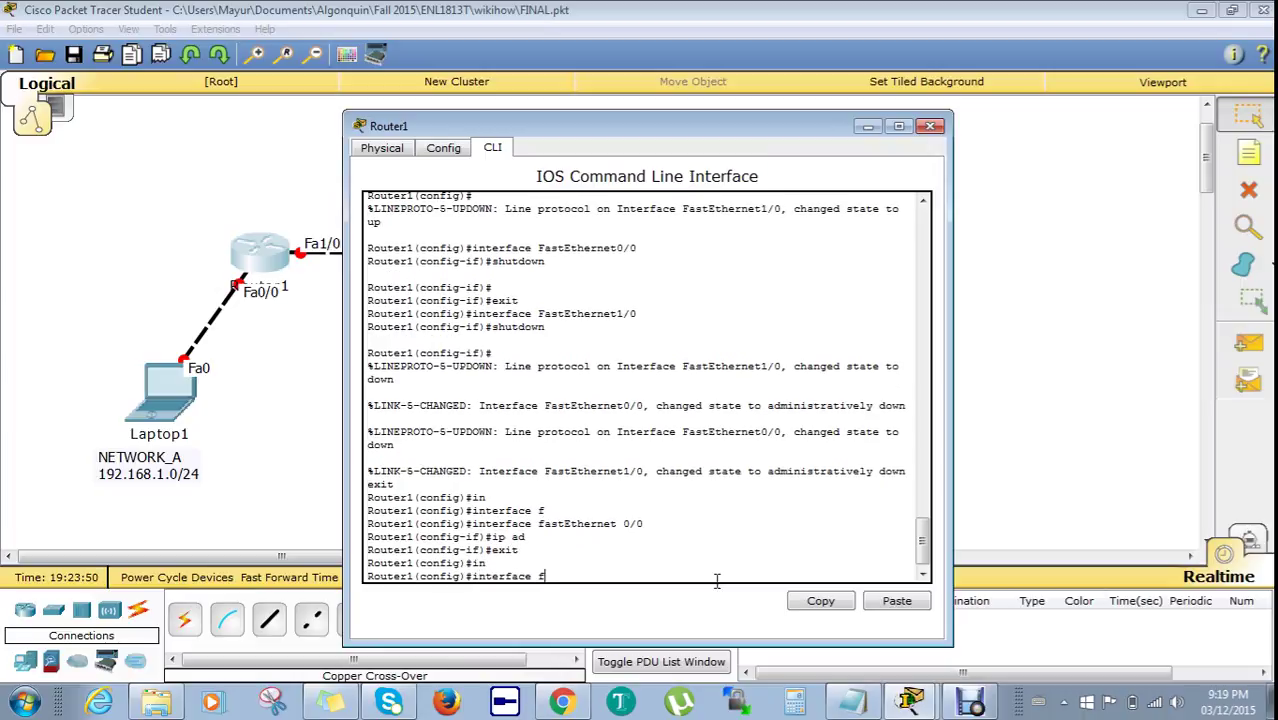
type("f")
key("Tab")
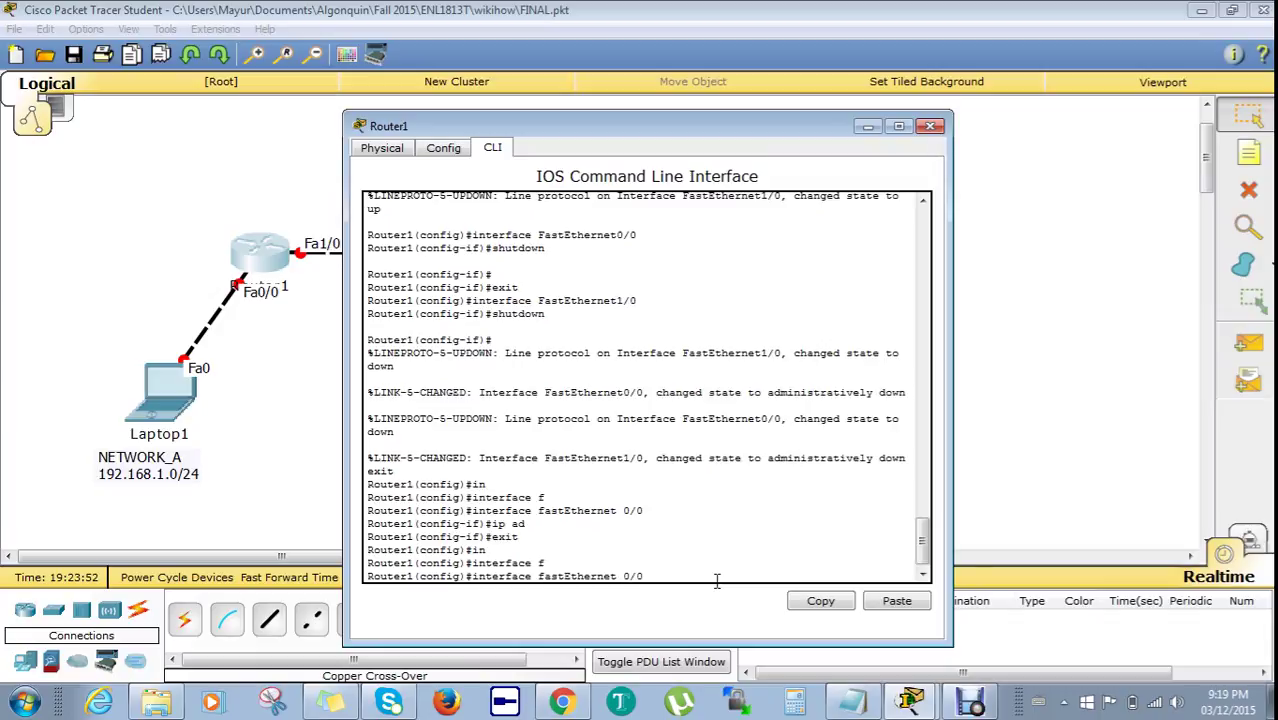
type("0/0")
key("Return")
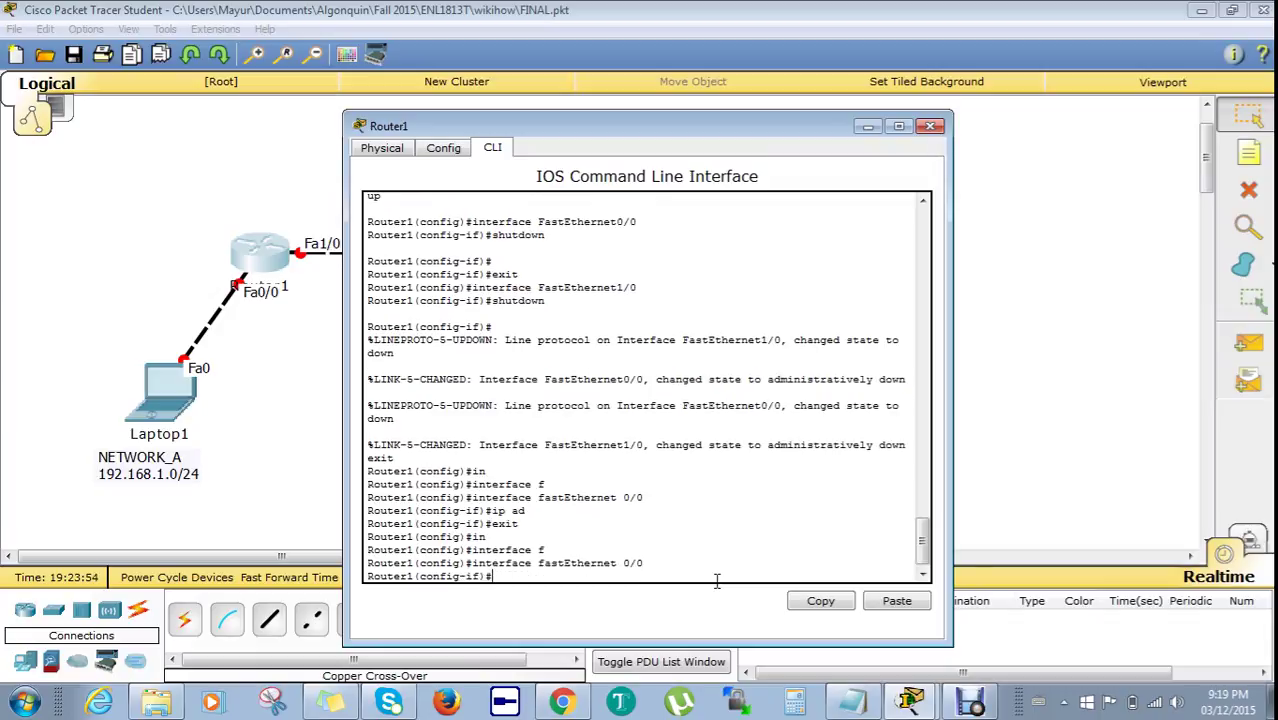
type("ip ad")
key("Tab")
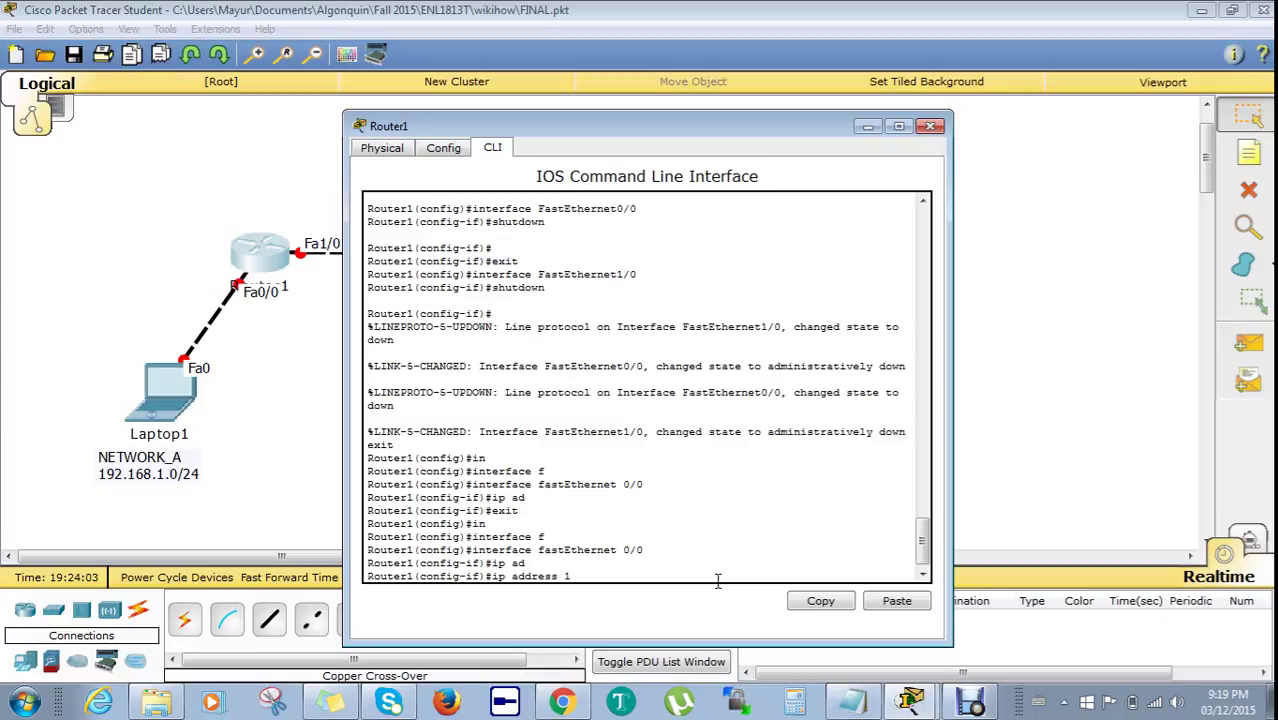
type("192.168.1.2 255.255.255.0")
key("Return")
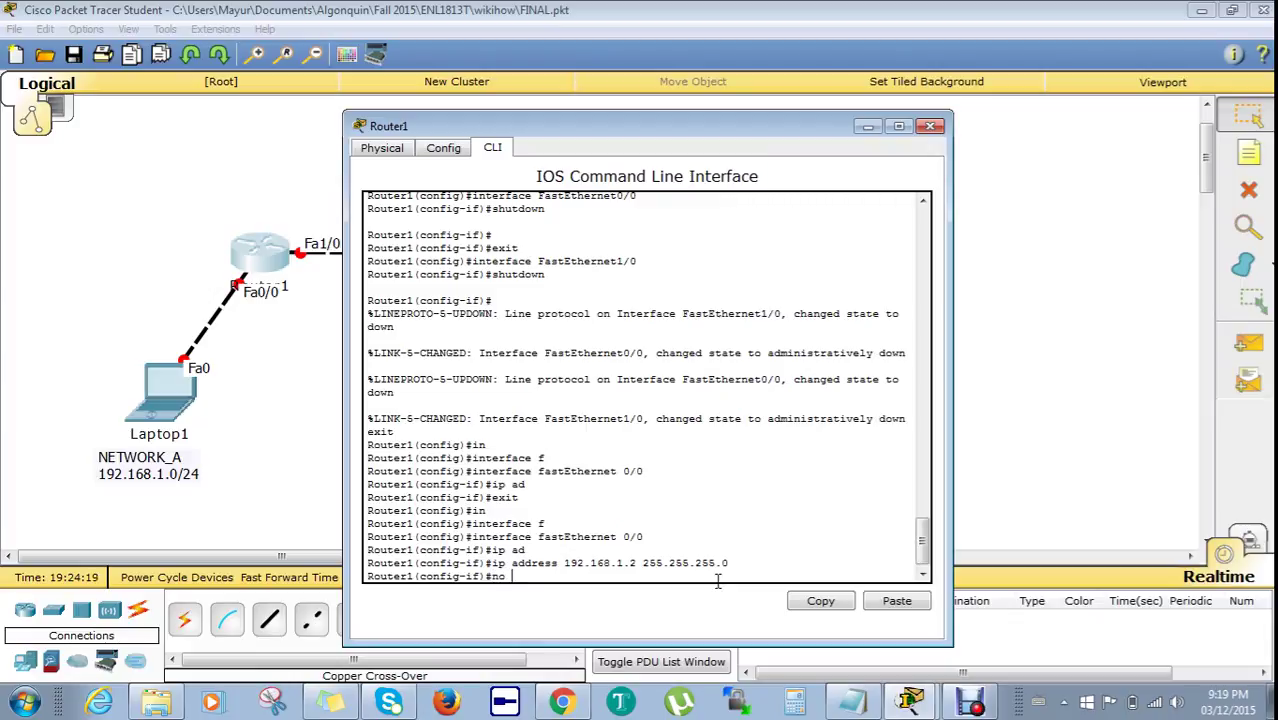
Enable Router1's FastEthernet 0/0 with no shutdown, exit interface configuration mode and close the router window.
type("no sh")
key("Tab")
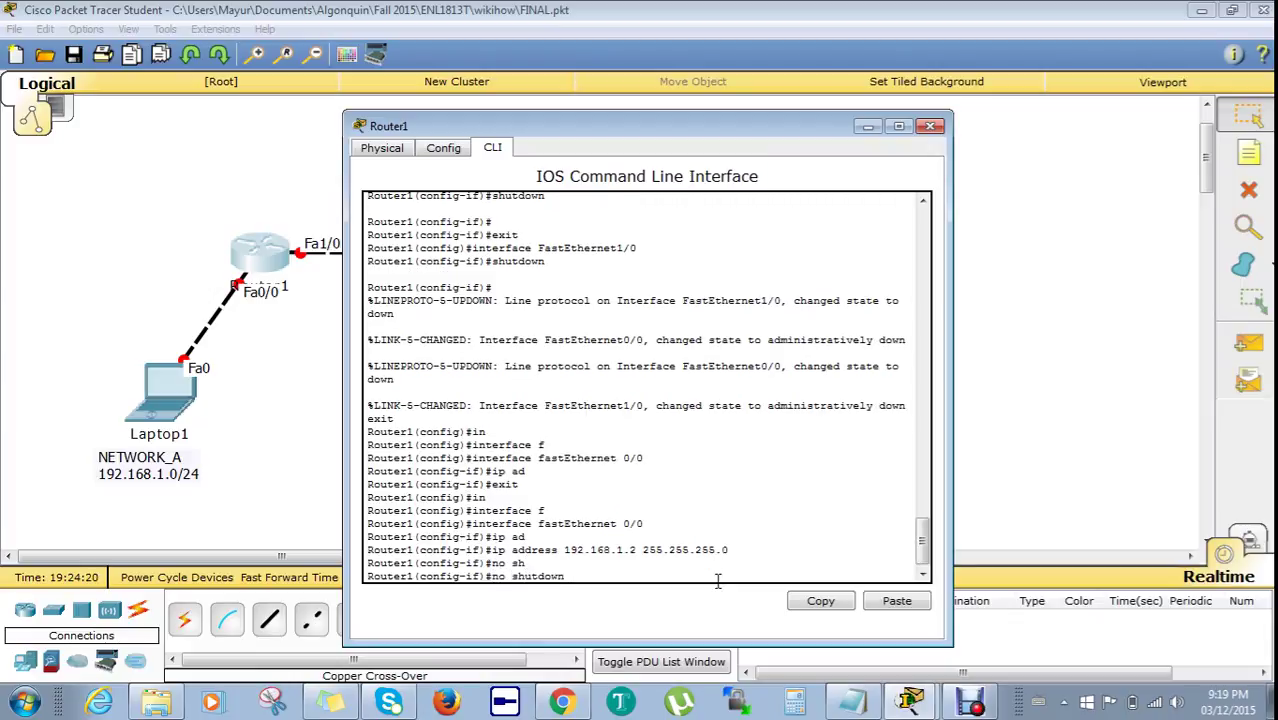
key("Return")
type("ex")
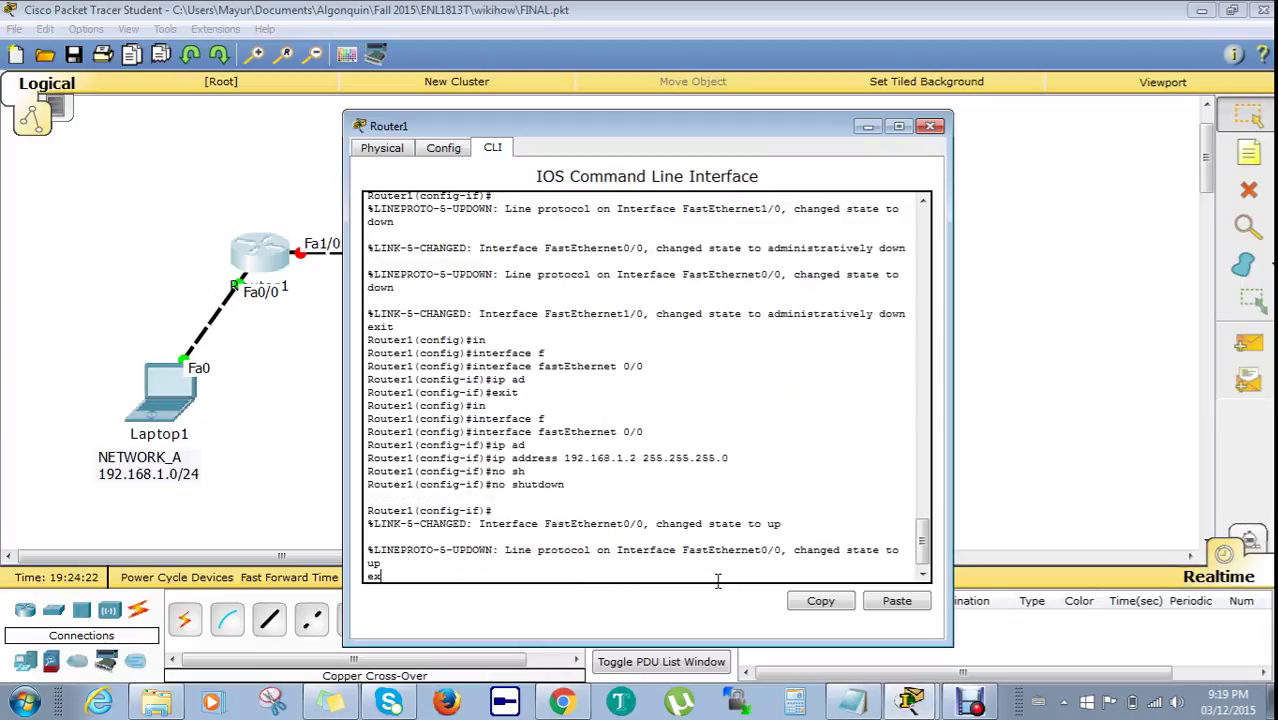
type("it")
key("Return")
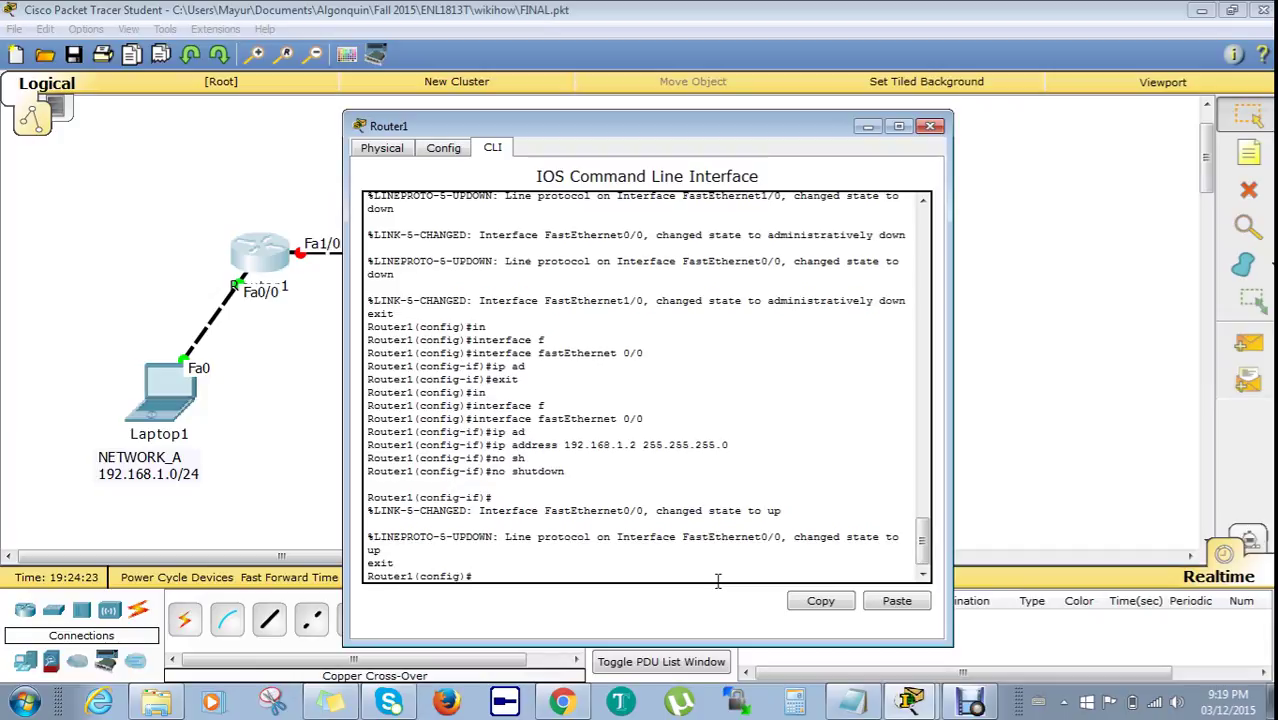
left_click(930, 126)
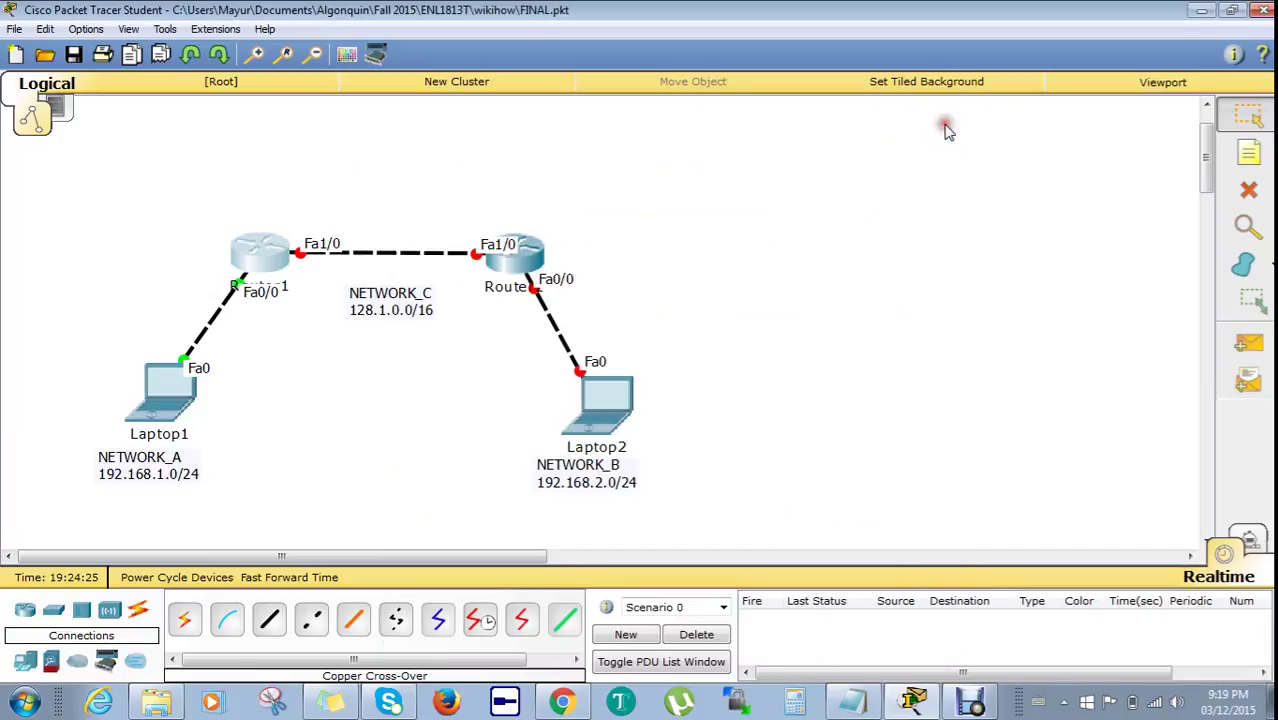
Review Laptop1's static IP address, subnet mask and default gateway in its IP Configuration.
left_click(163, 397)
left_click(402, 240)
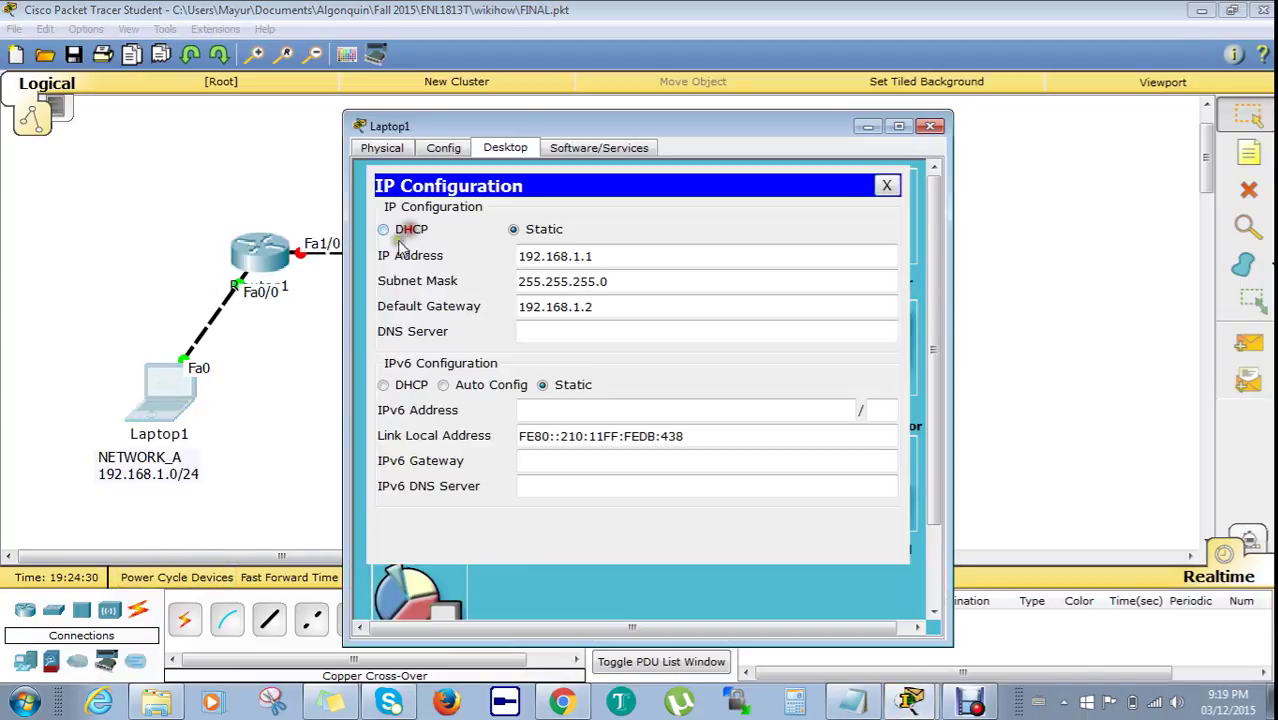
left_click_drag(628, 255, 473, 255)
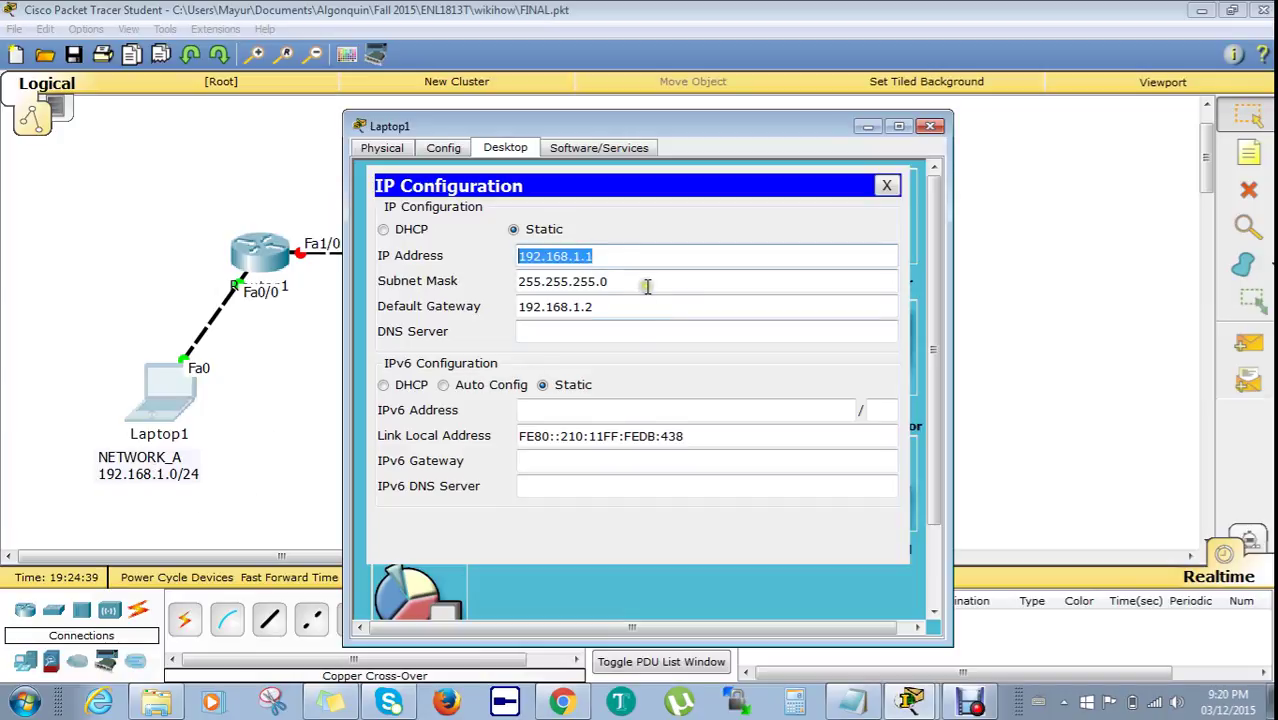
key("Tab")
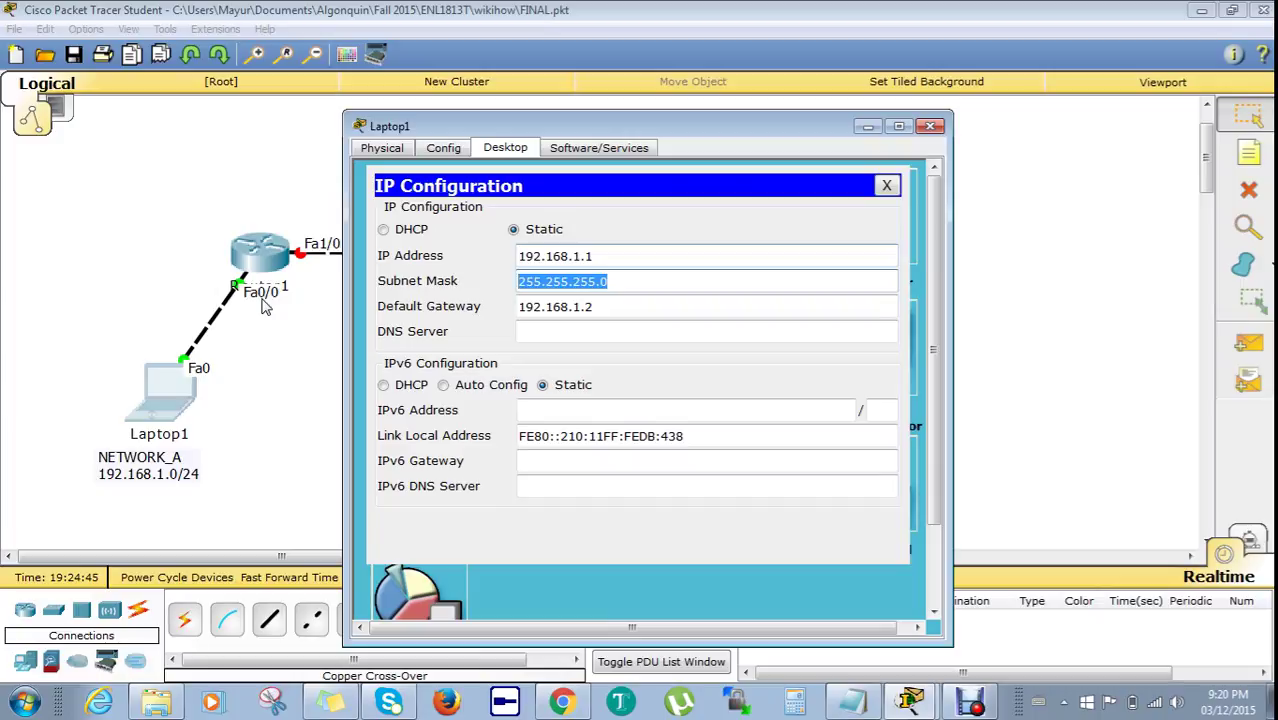
left_click_drag(608, 307, 513, 307)
left_click(886, 186)
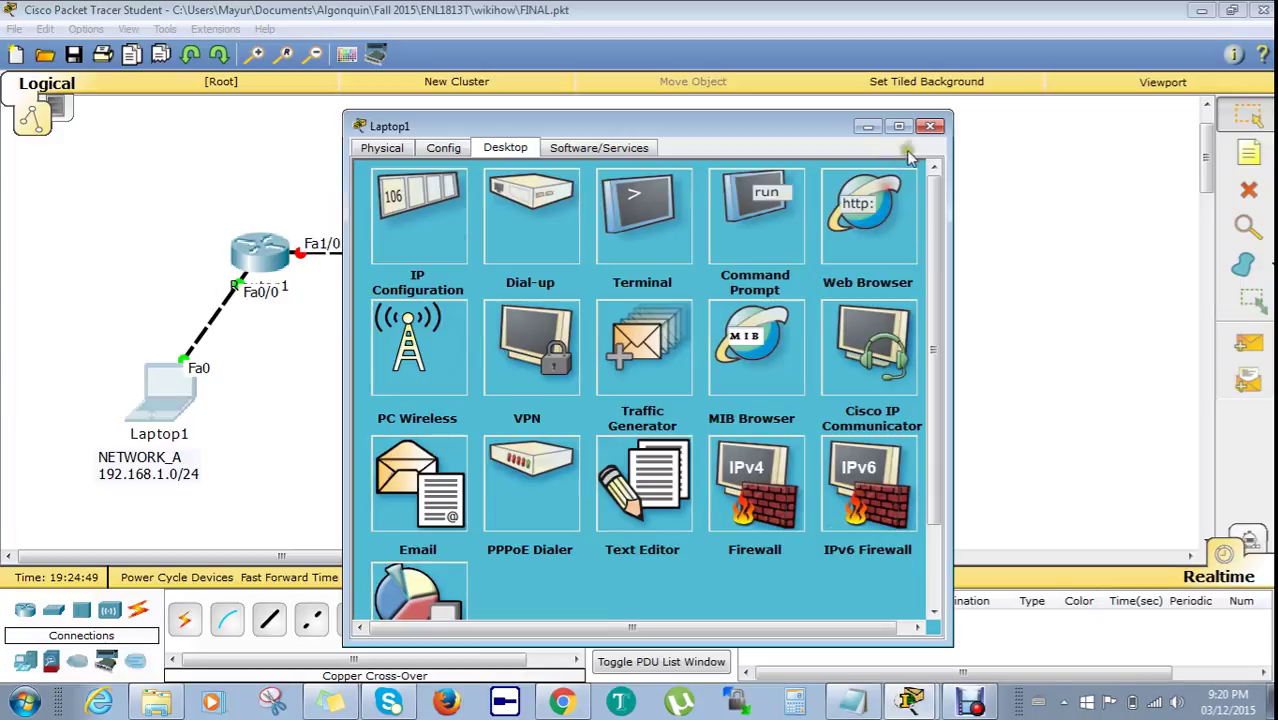
left_click(926, 128)
Open Router2's command line and exit interface configuration mode to global configuration.
left_click(512, 255)
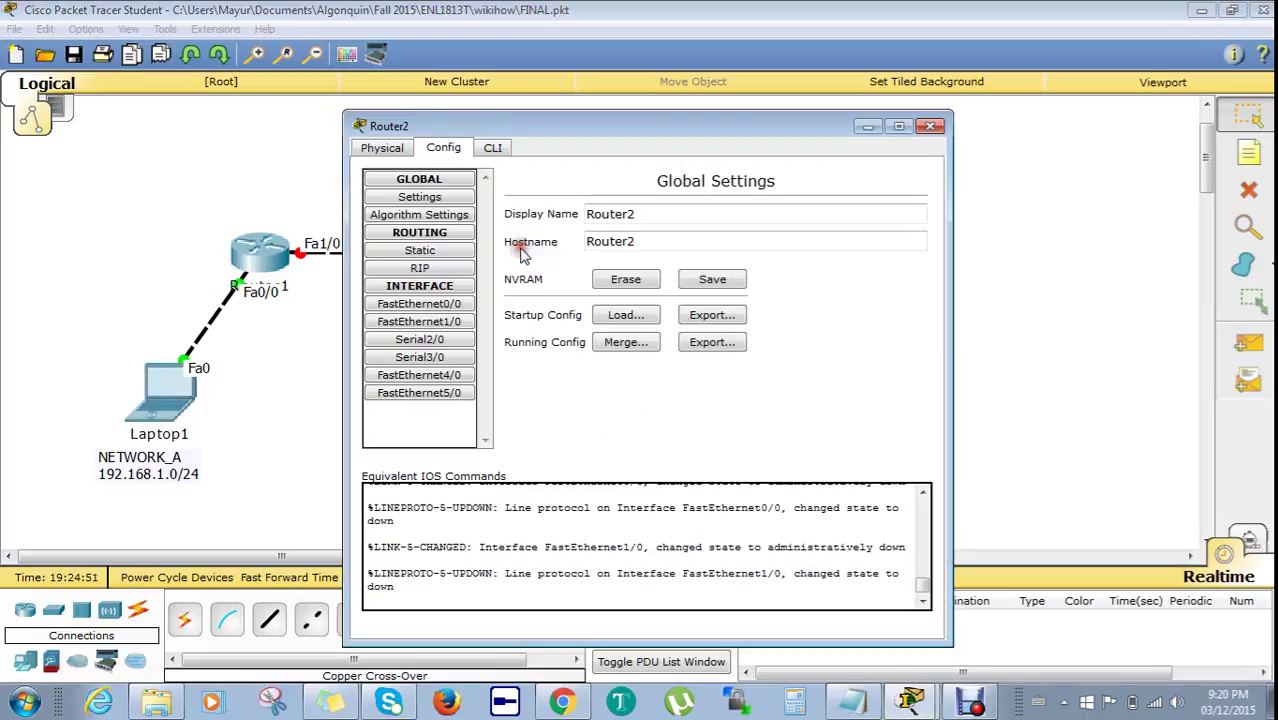
left_click(492, 147)
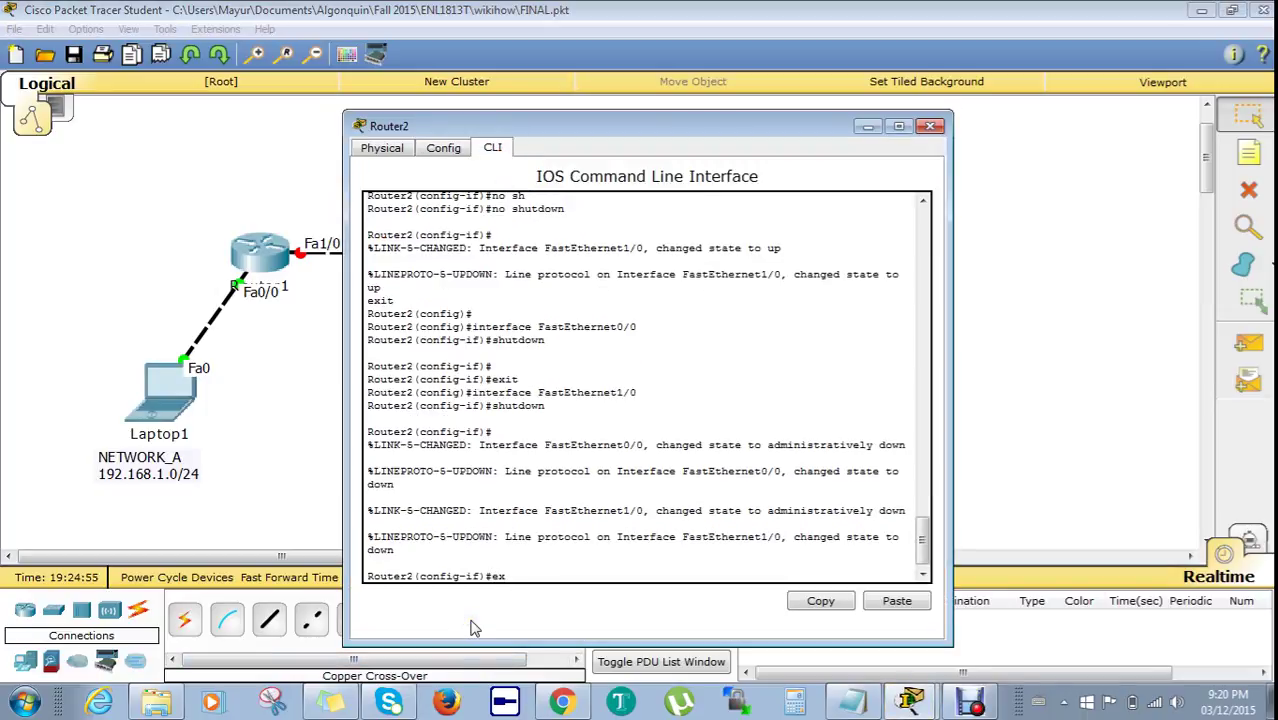
type("exiy")
key("Return")
type("ig-if)#i")
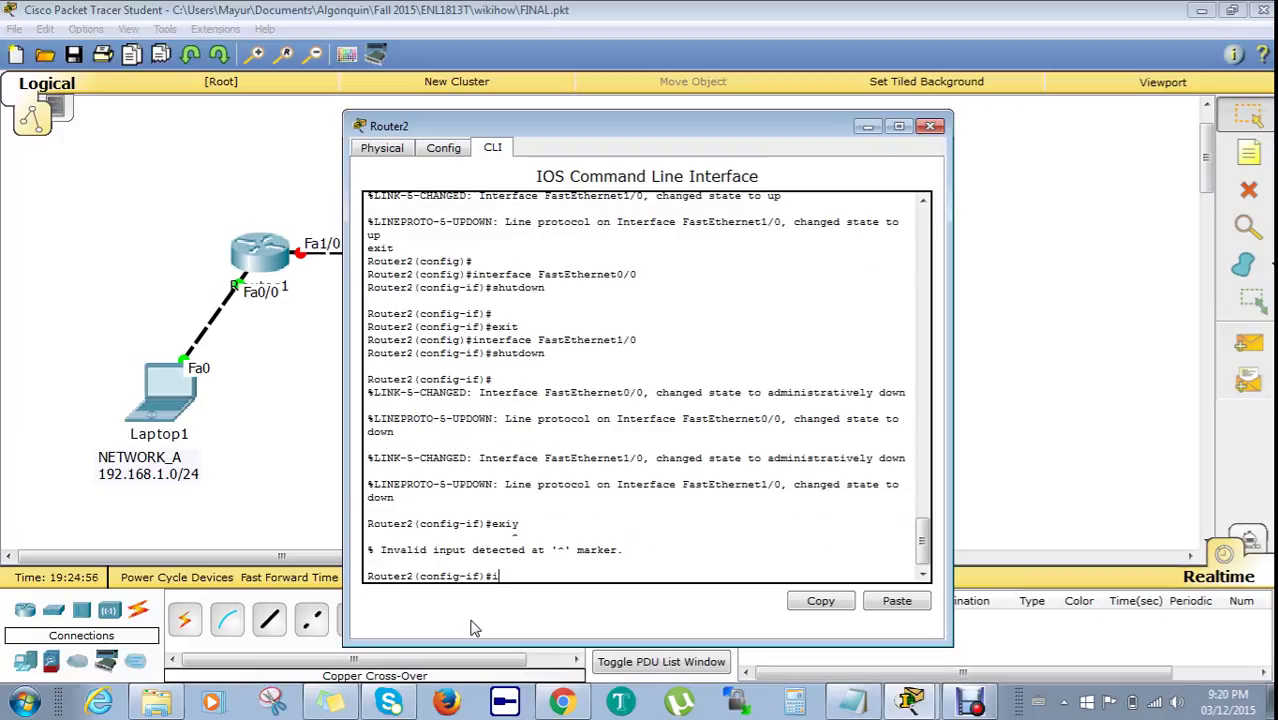
type("n")
key("Tab")
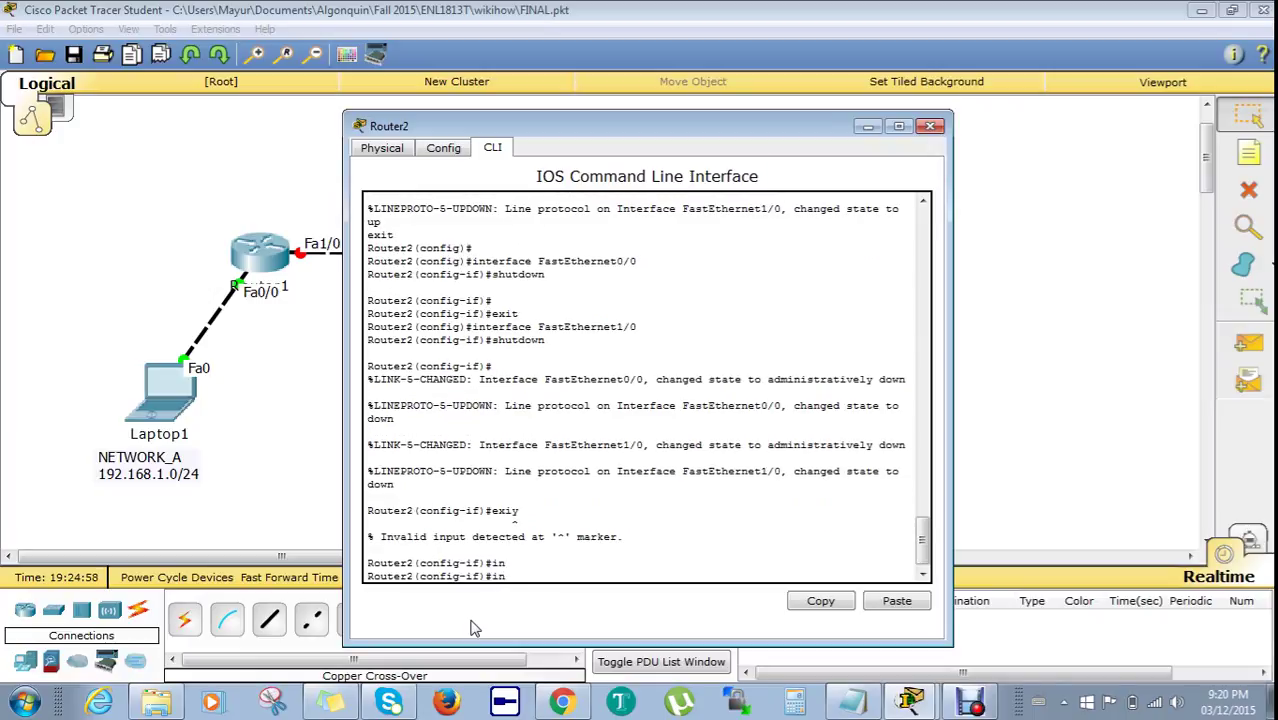
key("BackSpace")
key("BackSpace")
type("exit")
key("Return")
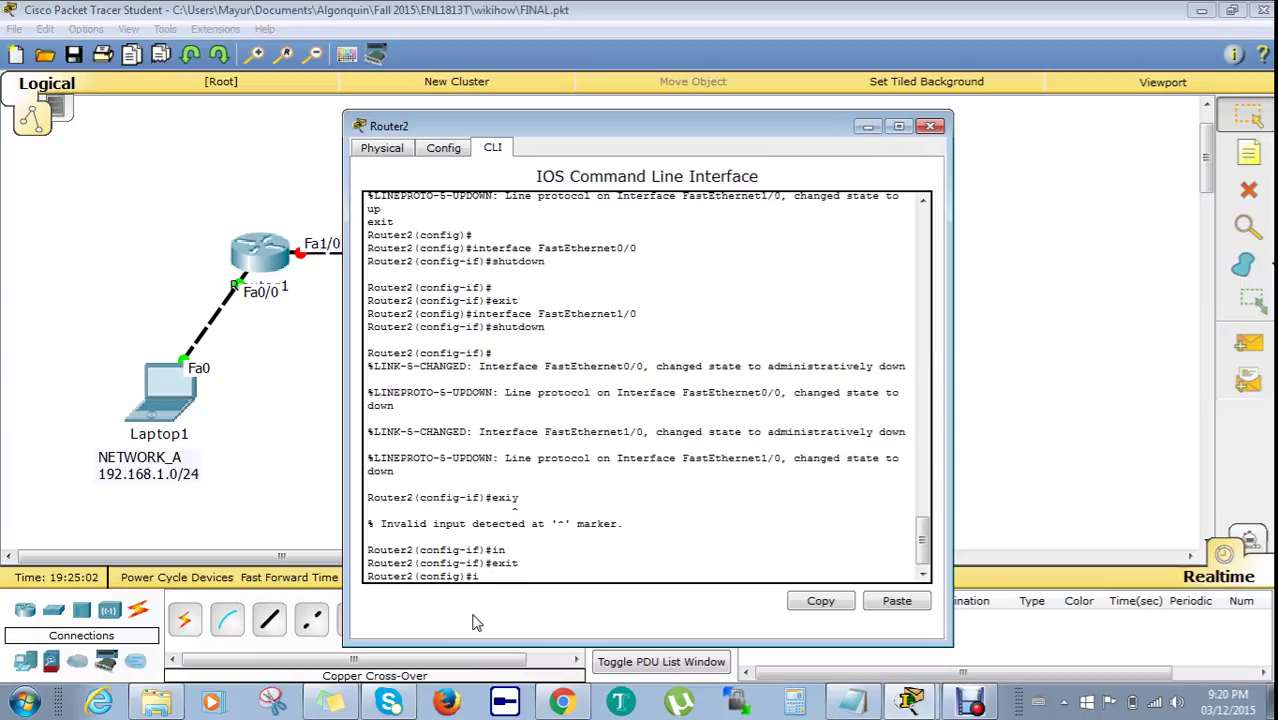
Enter Router2's FastEthernet 0/0 configuration and assign IP address 192.168.2.2 with mask 255.255.255.0.
type("in")
key("Tab")
type("f")
key("Tab")
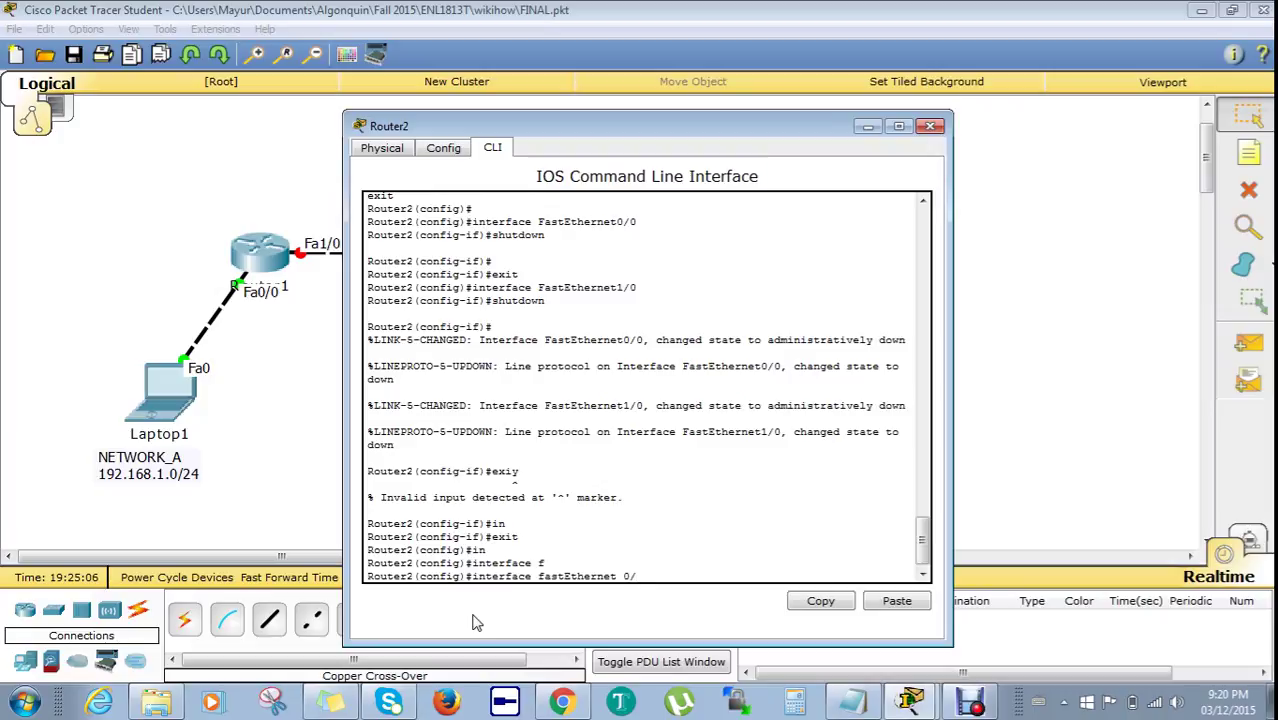
type("0/0")
key("Return")
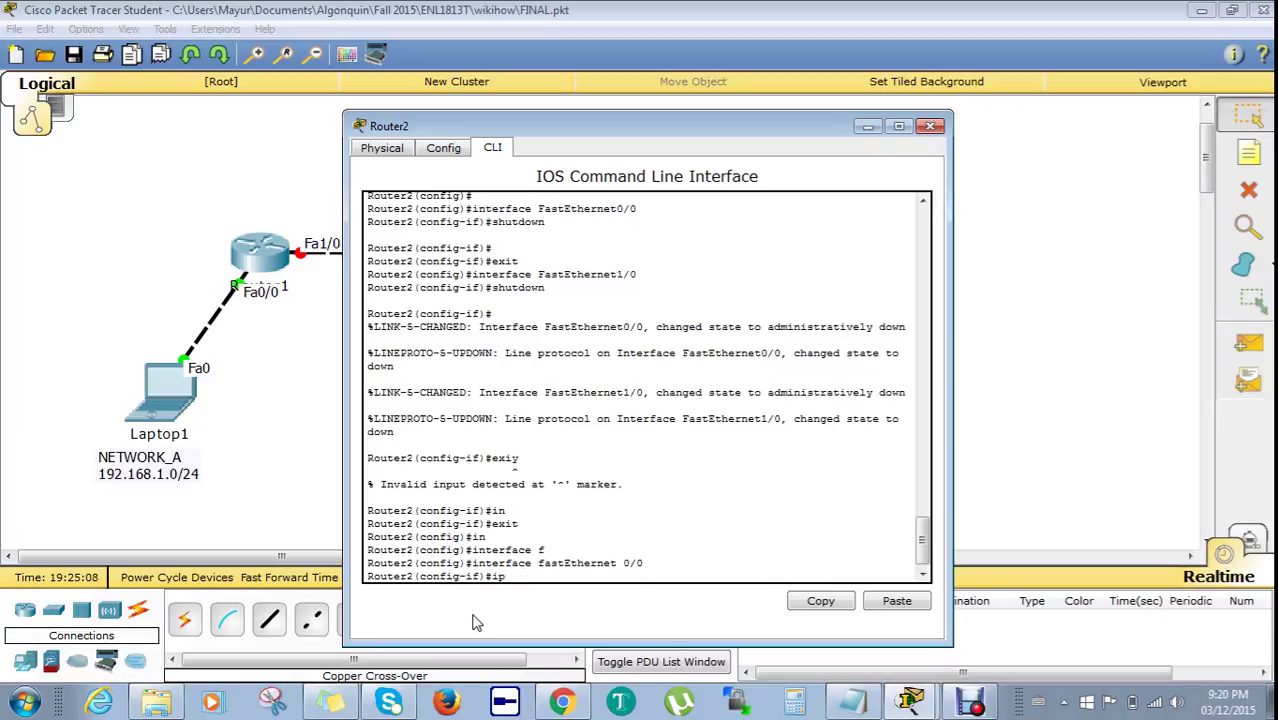
type("ip ad")
key("Tab")
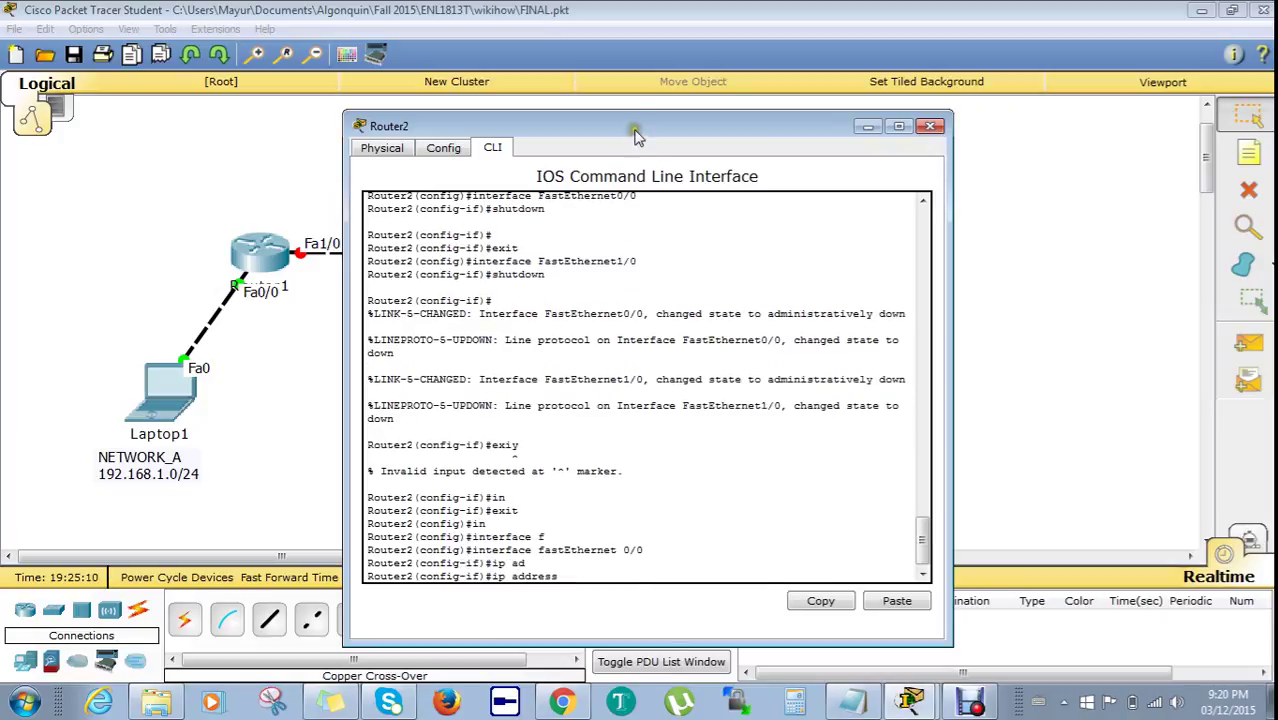
left_click_drag(635, 126, 984, 110)
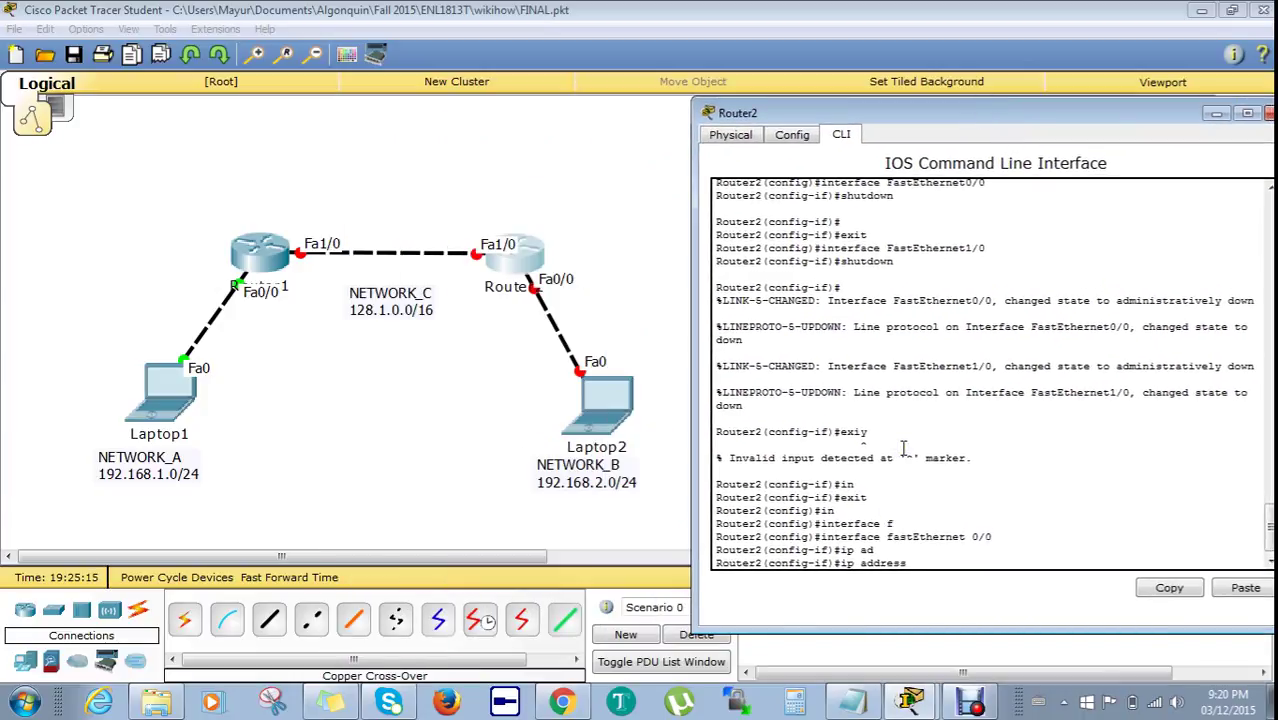
type("192.168.2.2 255.255.2")
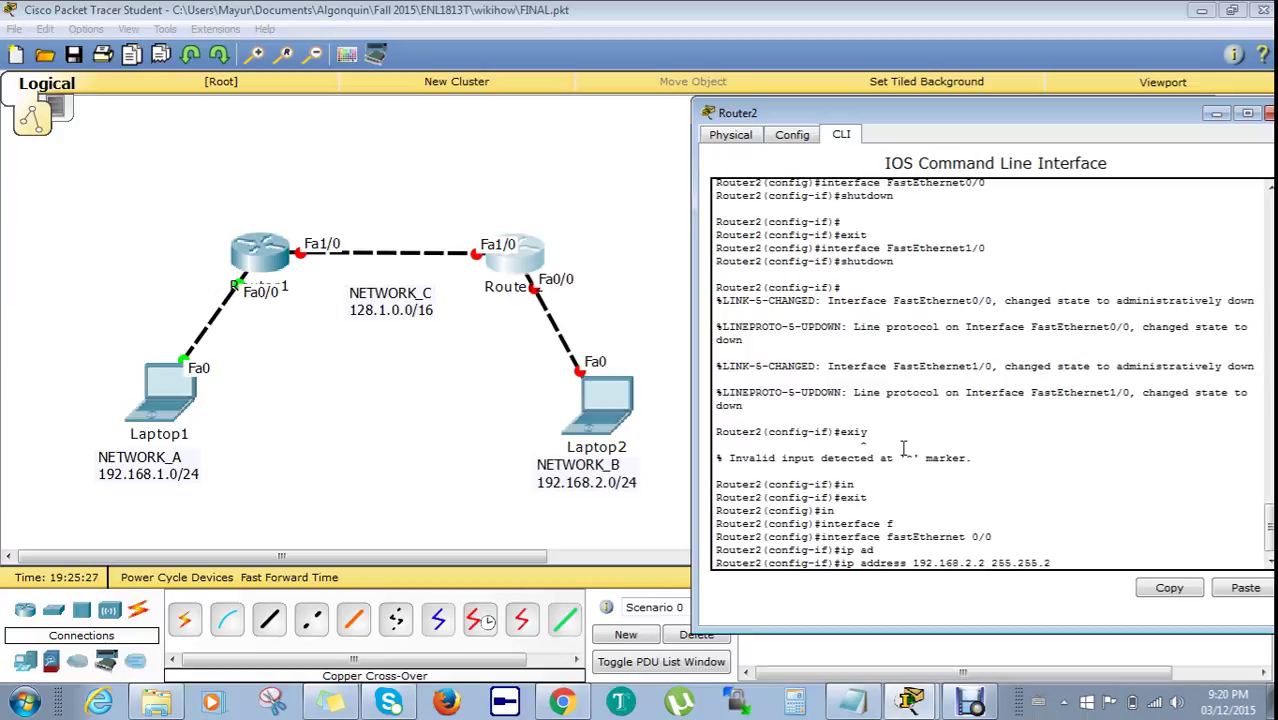
type("55.0")
key("Return")
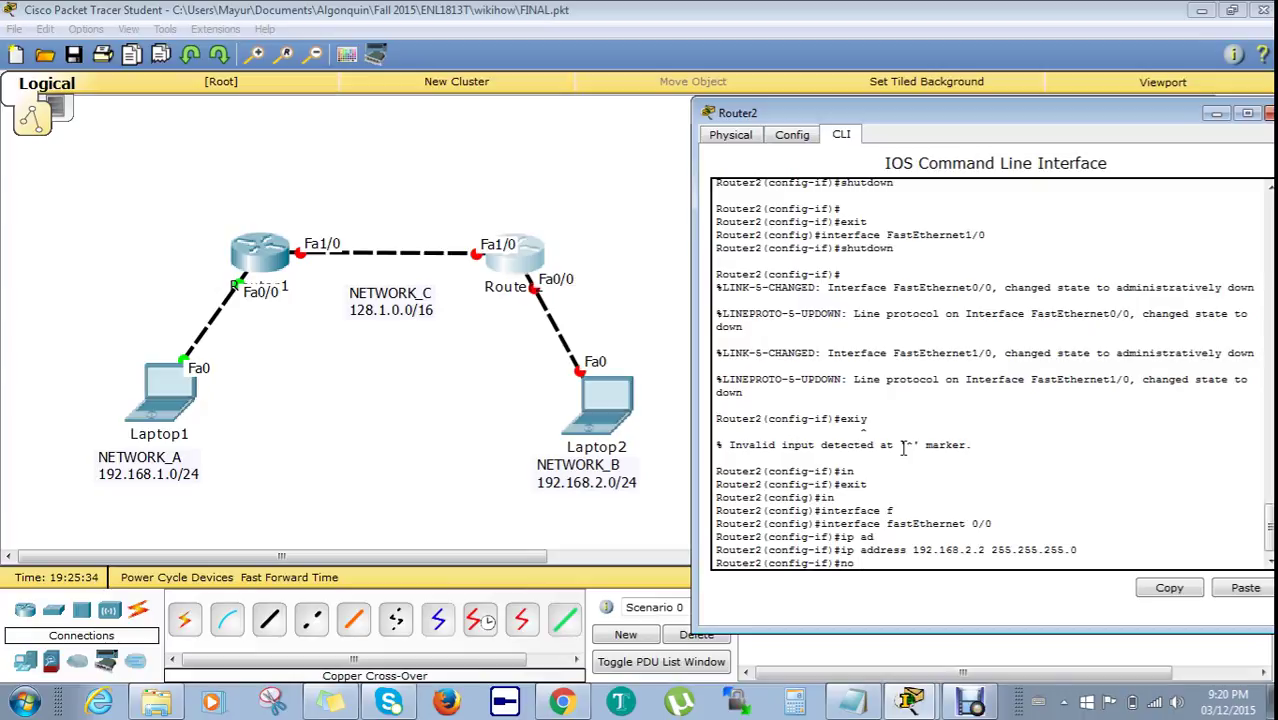
Enable Router2's FastEthernet 0/0 with no shutdown and exit interface configuration mode.
type("no sh")
key("Tab")
key("Return")
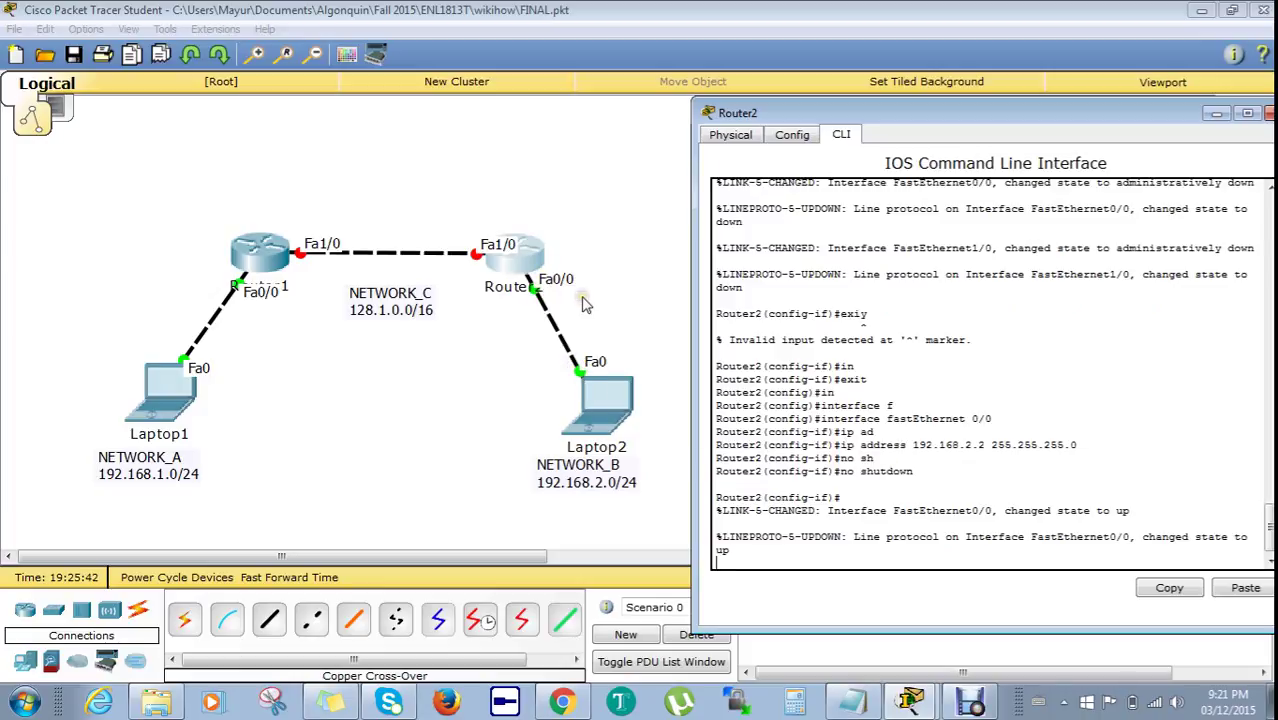
type("i")
key("BackSpace")
type("y")
key("Return")
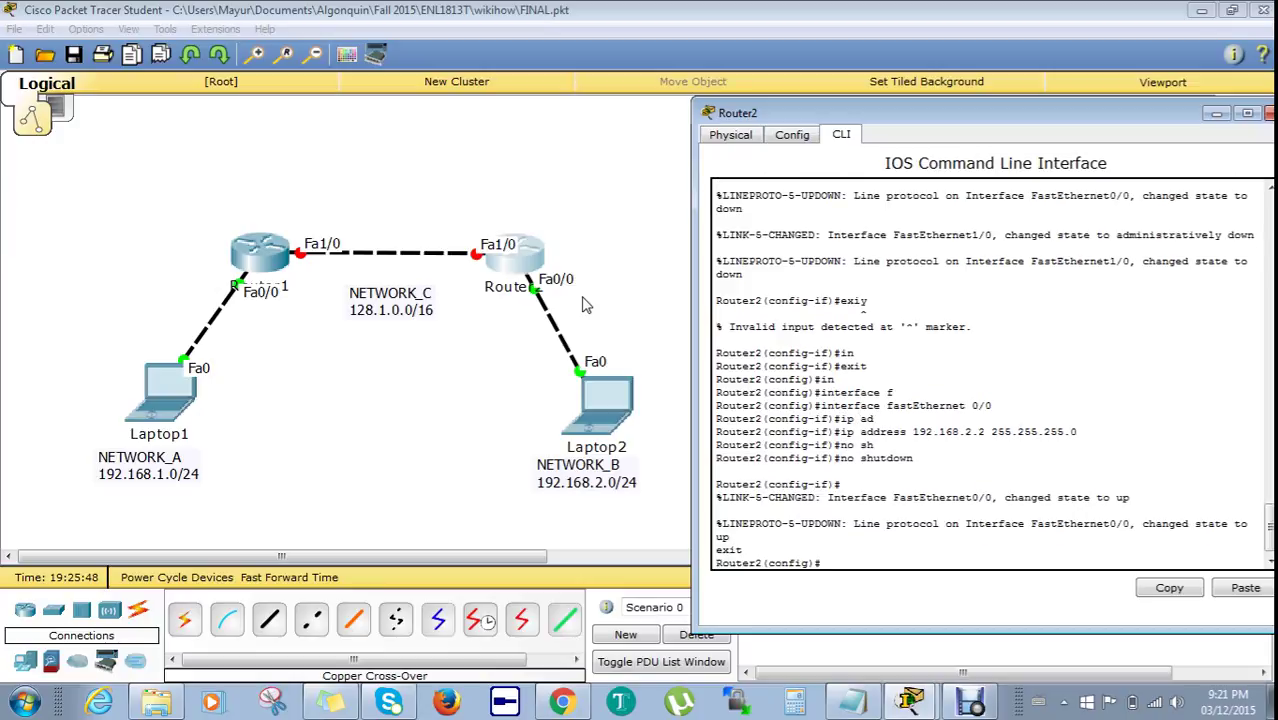
Review Laptop2's static IP address, subnet mask and default gateway in its IP Configuration.
left_click(595, 410)
left_click(443, 222)
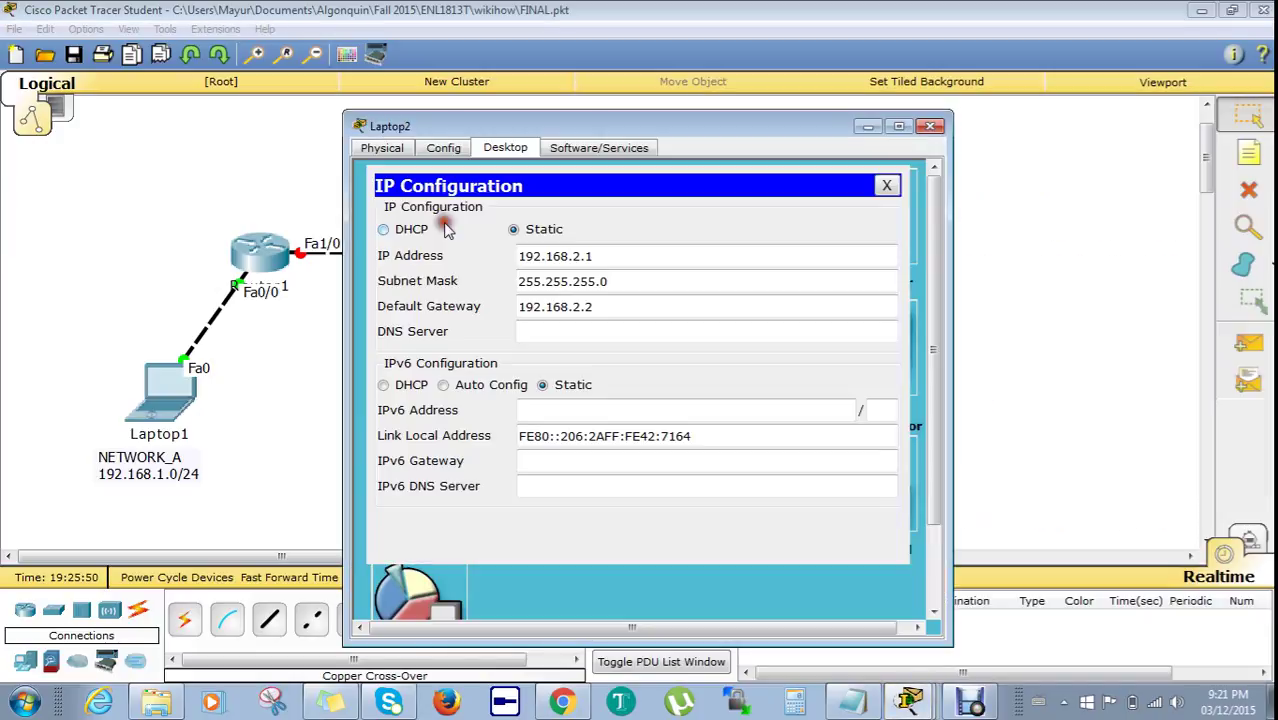
left_click_drag(634, 258, 506, 256)
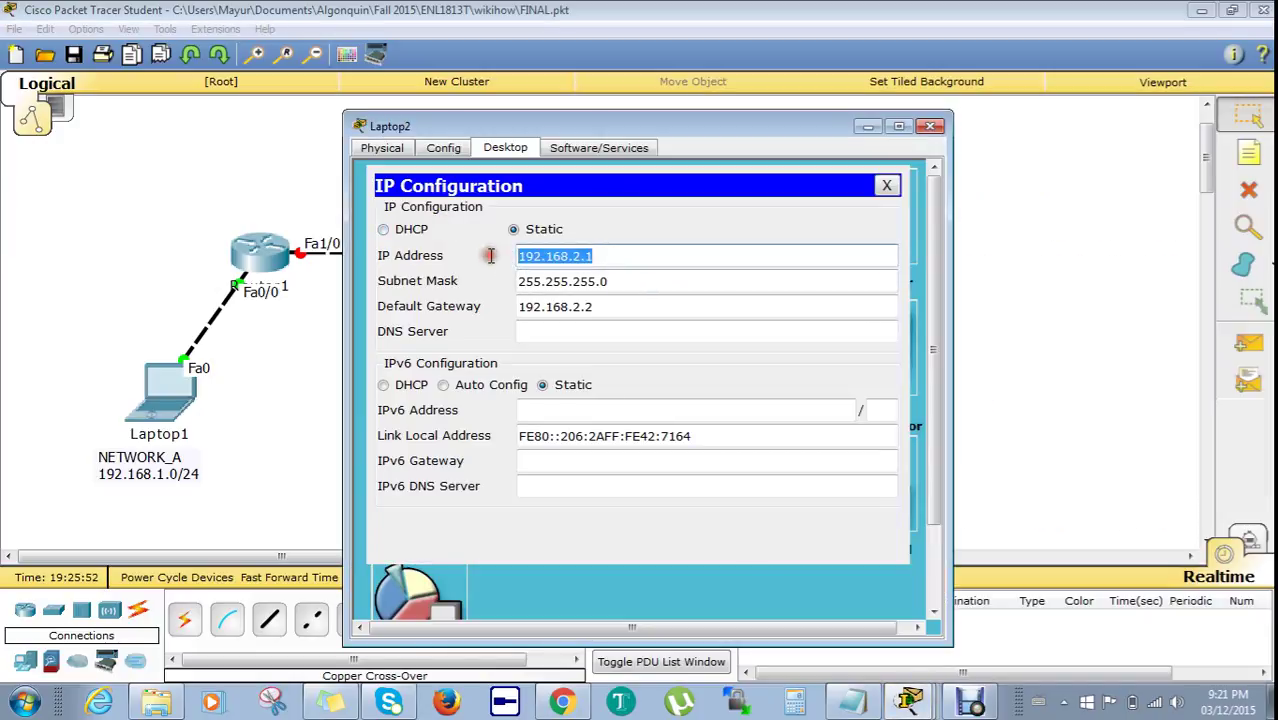
left_click_drag(603, 126, 946, 102)
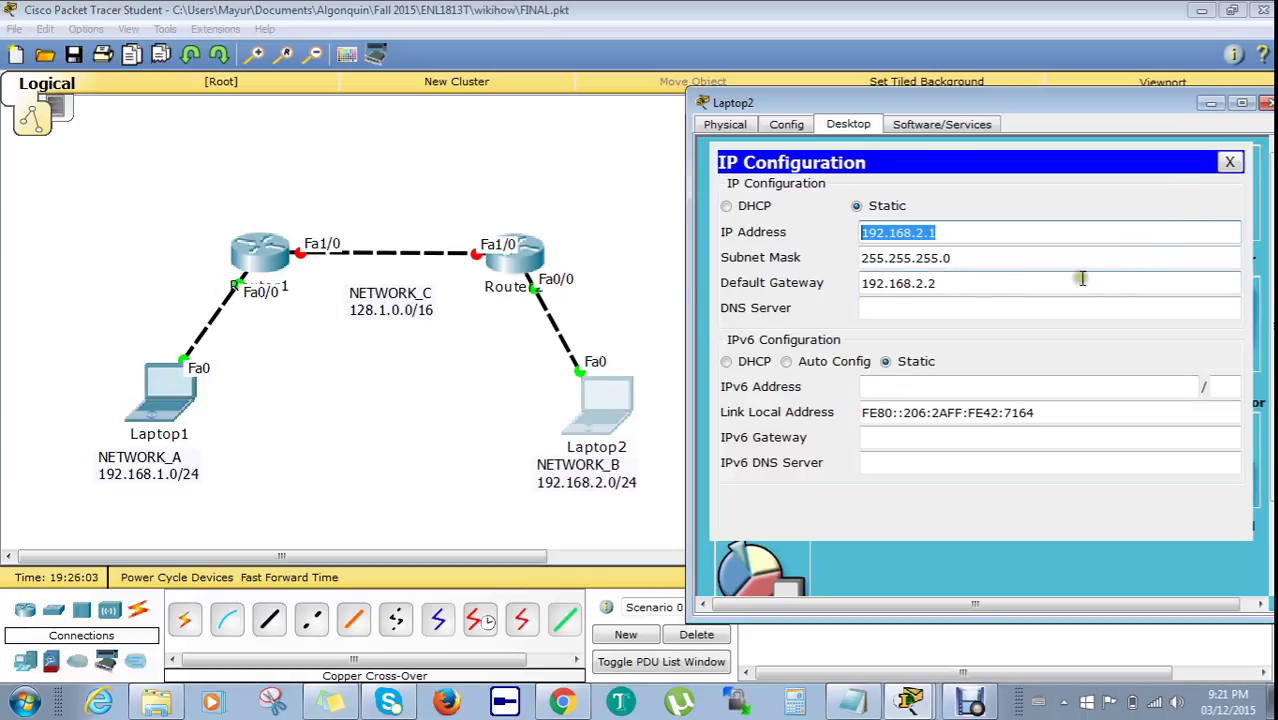
left_click(1230, 162)
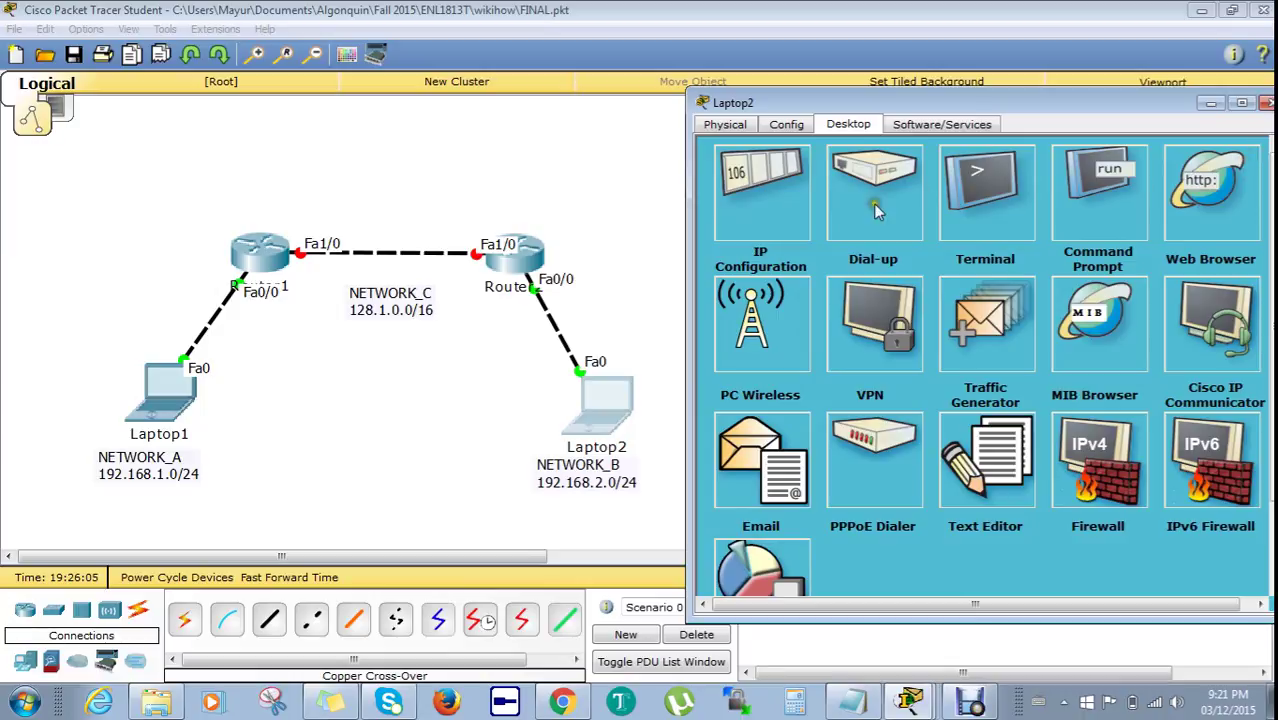
left_click(746, 216)
left_click(1266, 103)
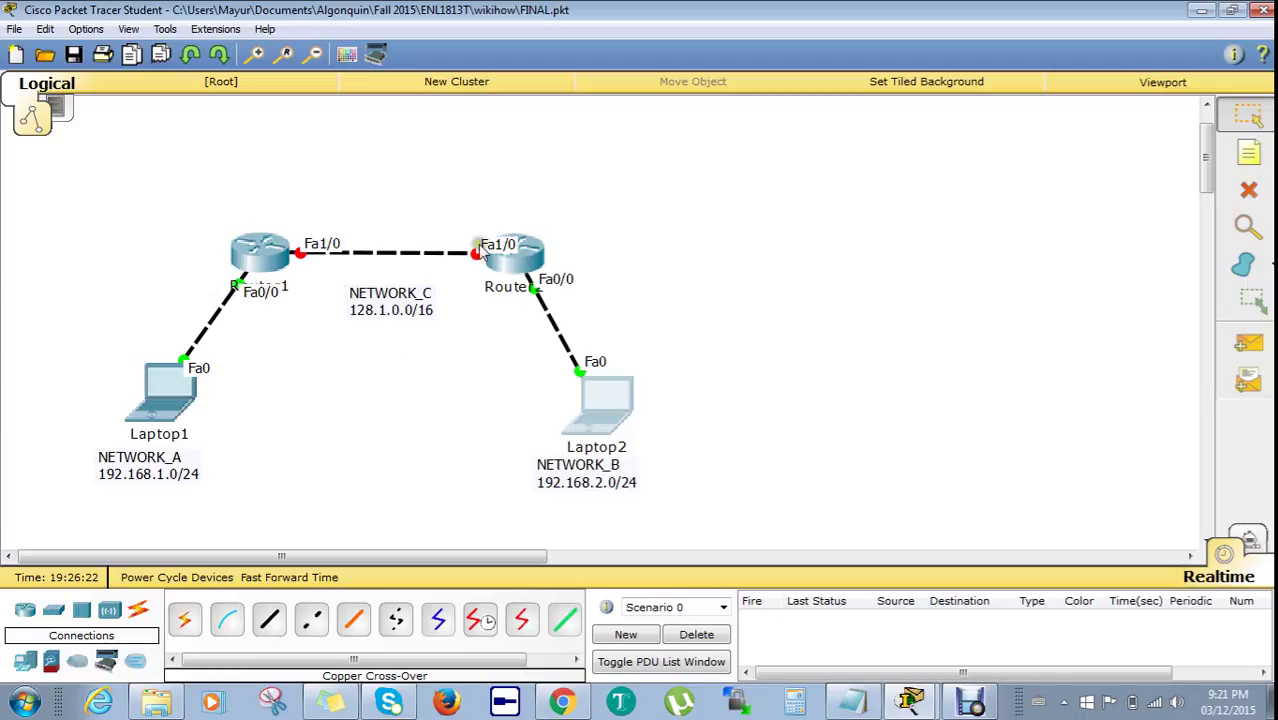
Open Router1's command line and enter the configuration of interface FastEthernet 1/0.
left_click(255, 262)
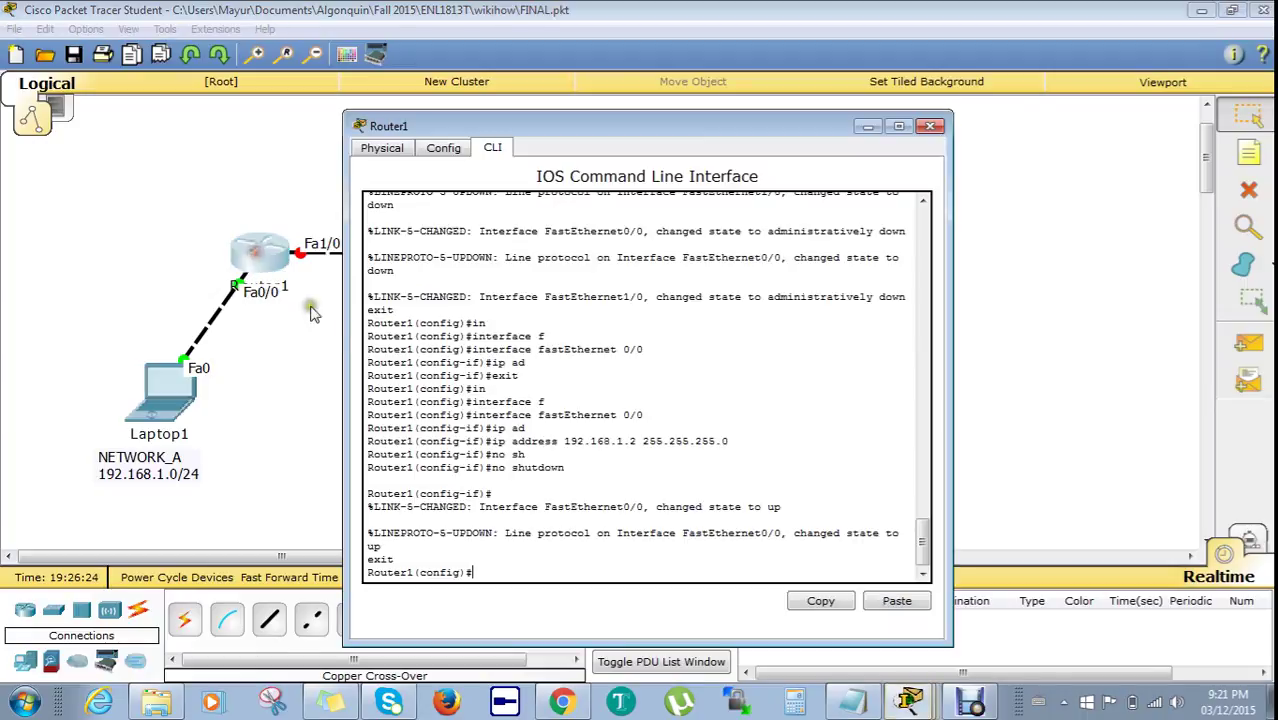
type("in")
key("Tab")
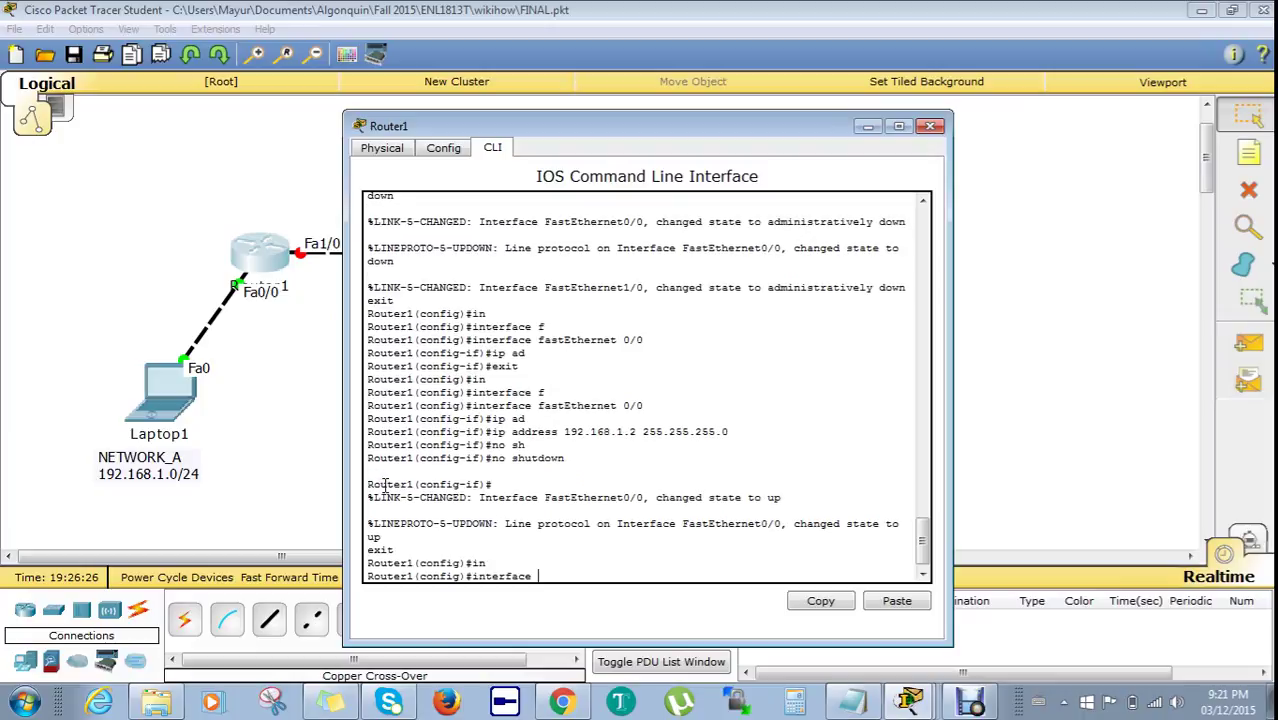
type("fastEthernet")
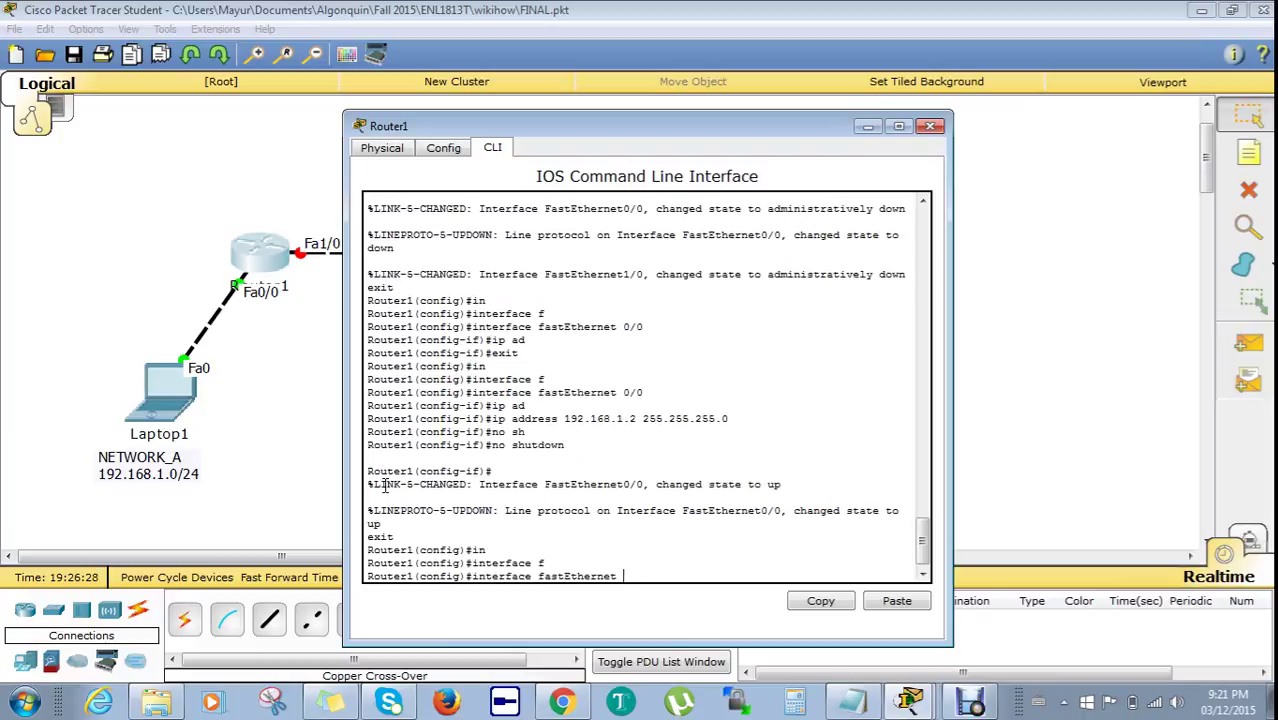
type("0")
key("Return")
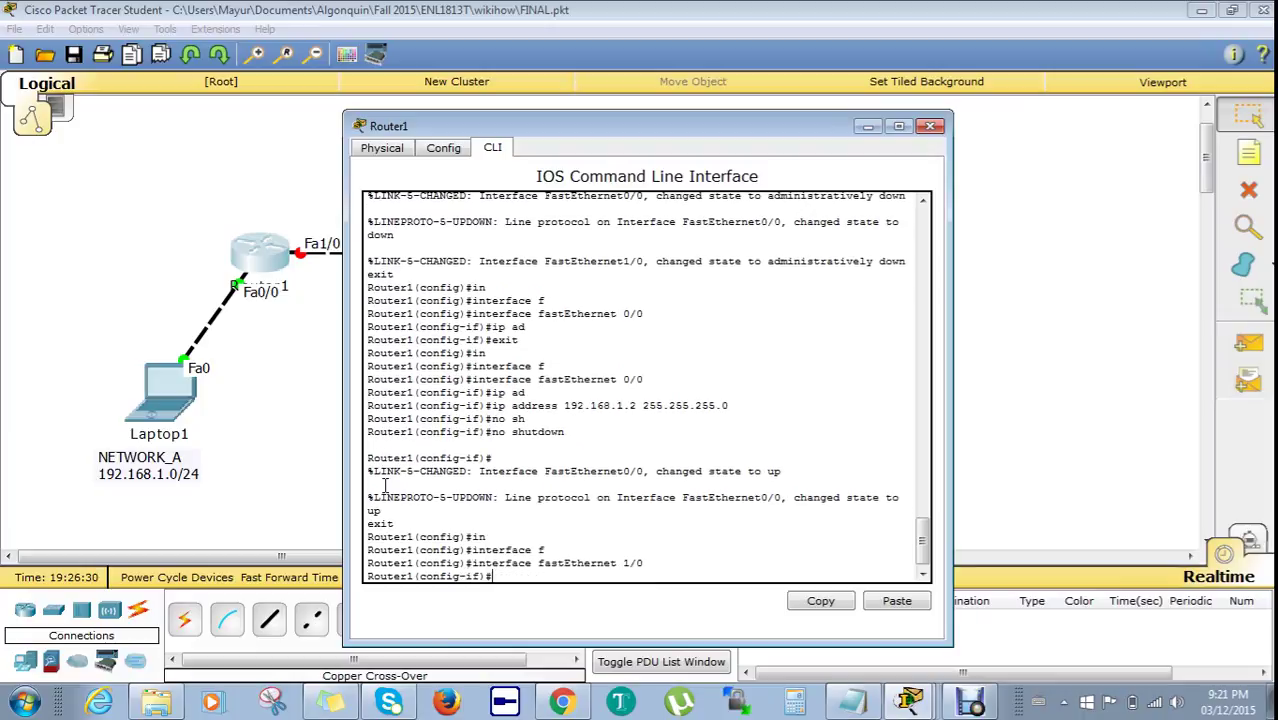
Assign IP address 128.1.1.1 with mask 255.255.0.0 to Router1's FastEthernet 1/0.
type("ip ad")
key("Tab")
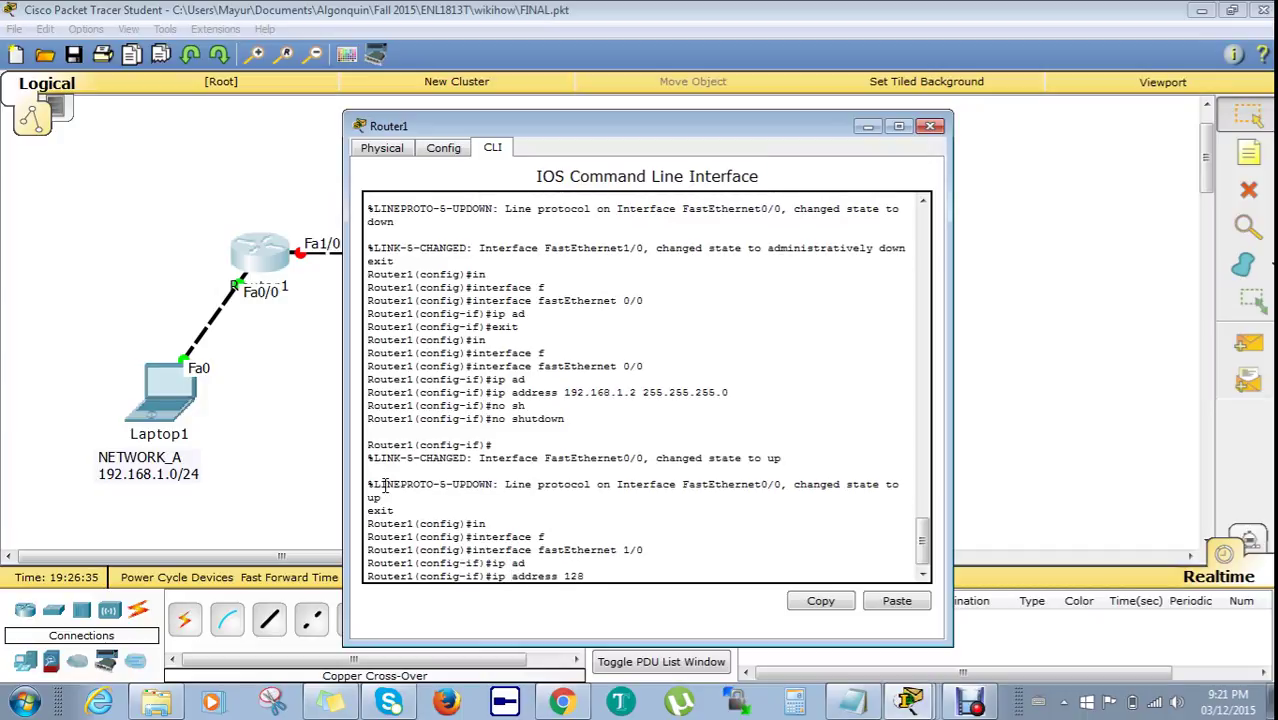
type("128.1.1.1 255.25")
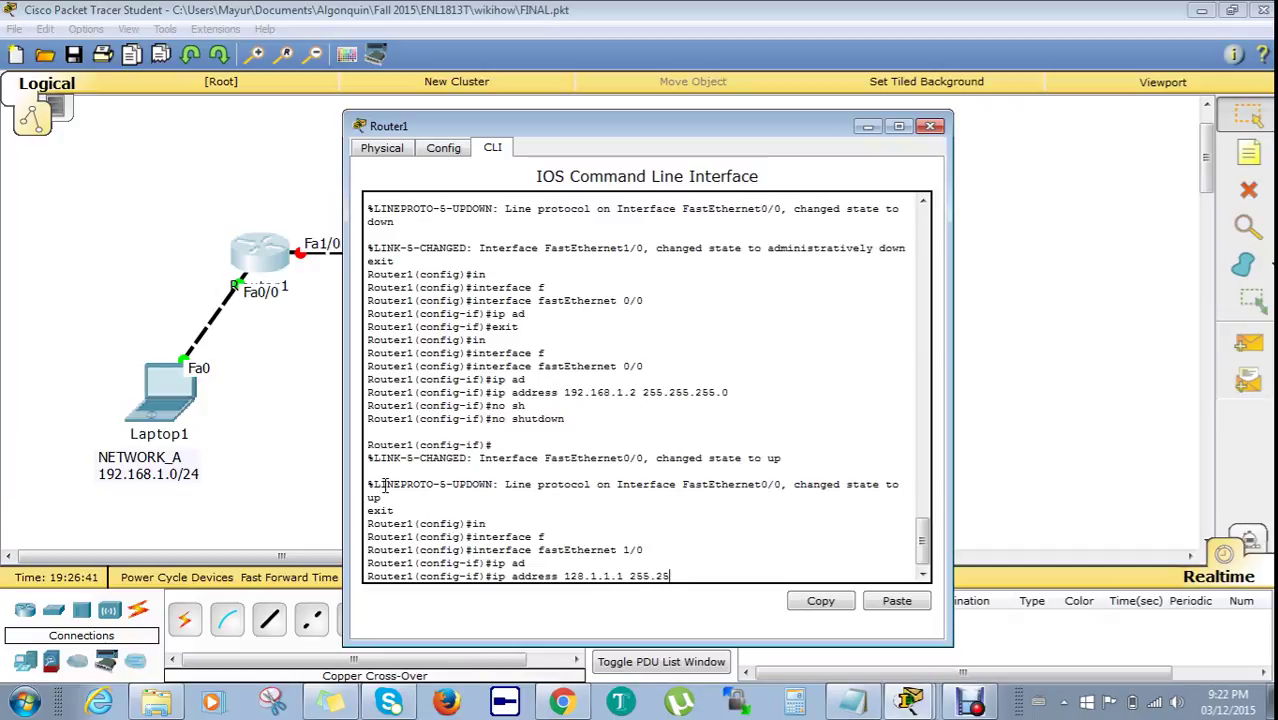
type("5.0.0")
key("Return")
Enable Router1's FastEthernet 1/0 with no shutdown, exit interface configuration mode and close the router window.
type("no")
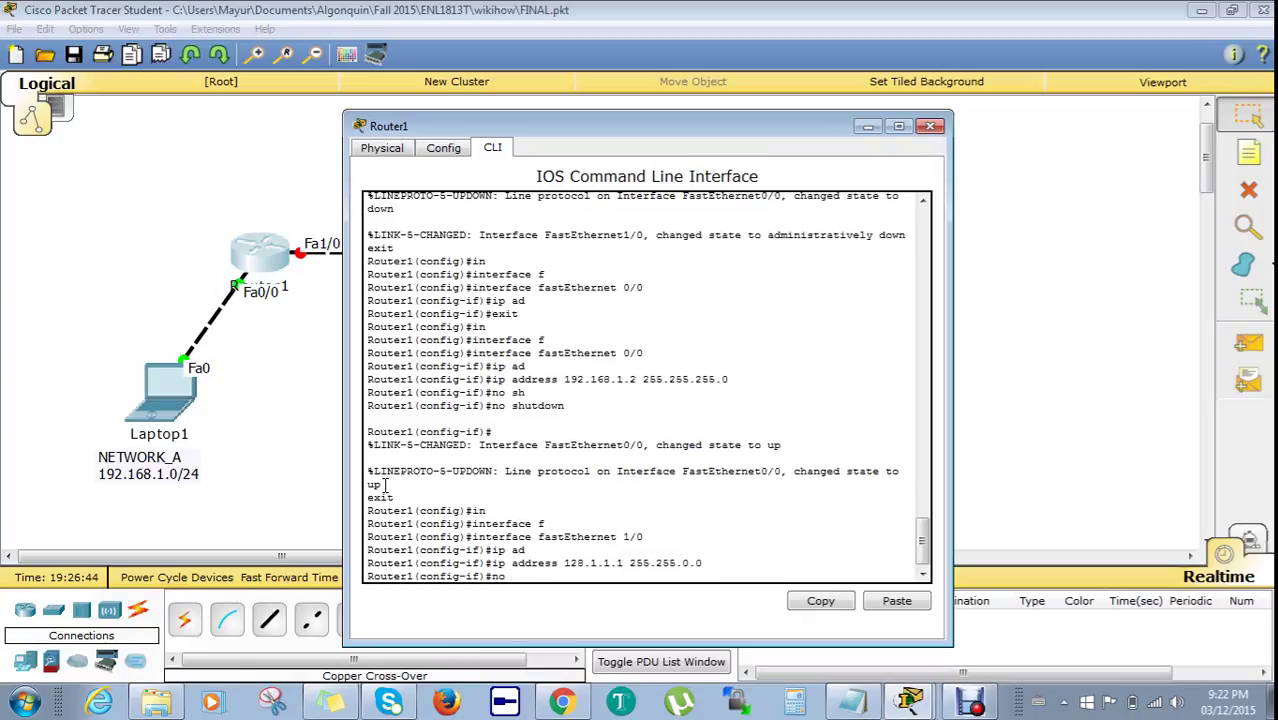
type(" sh")
key("Tab")
key("Return")
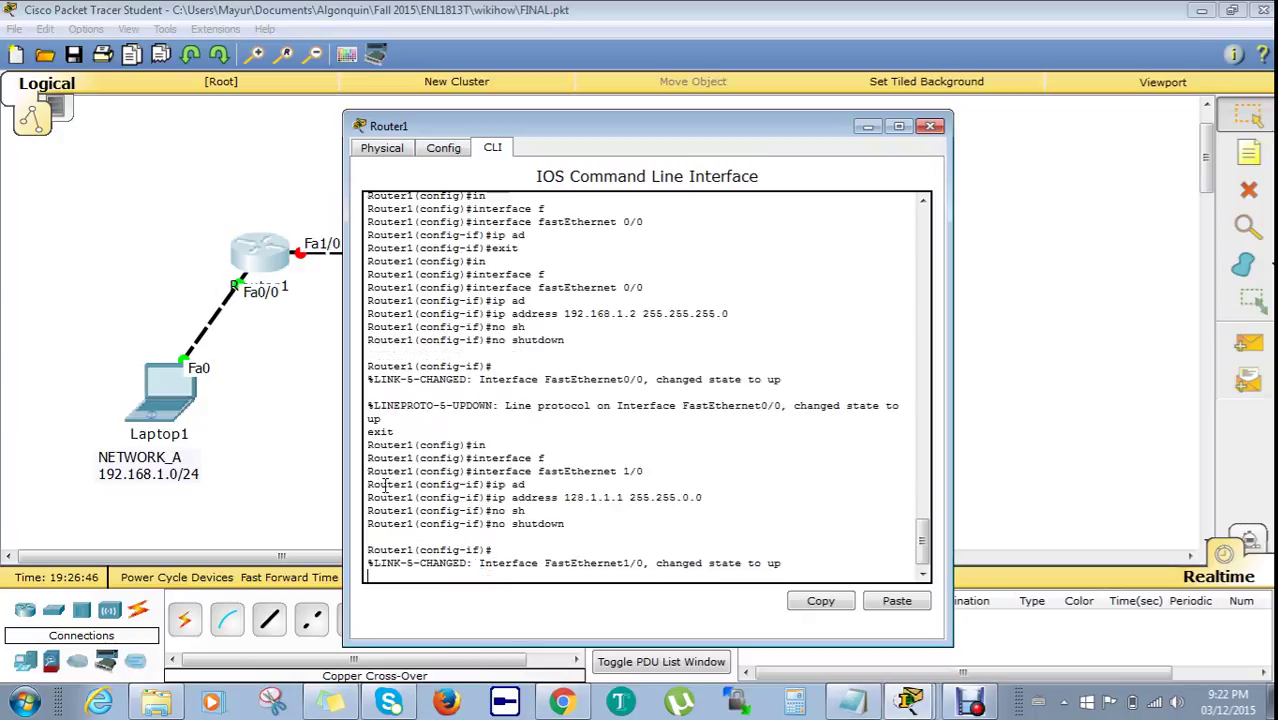
type("exit")
key("Return")
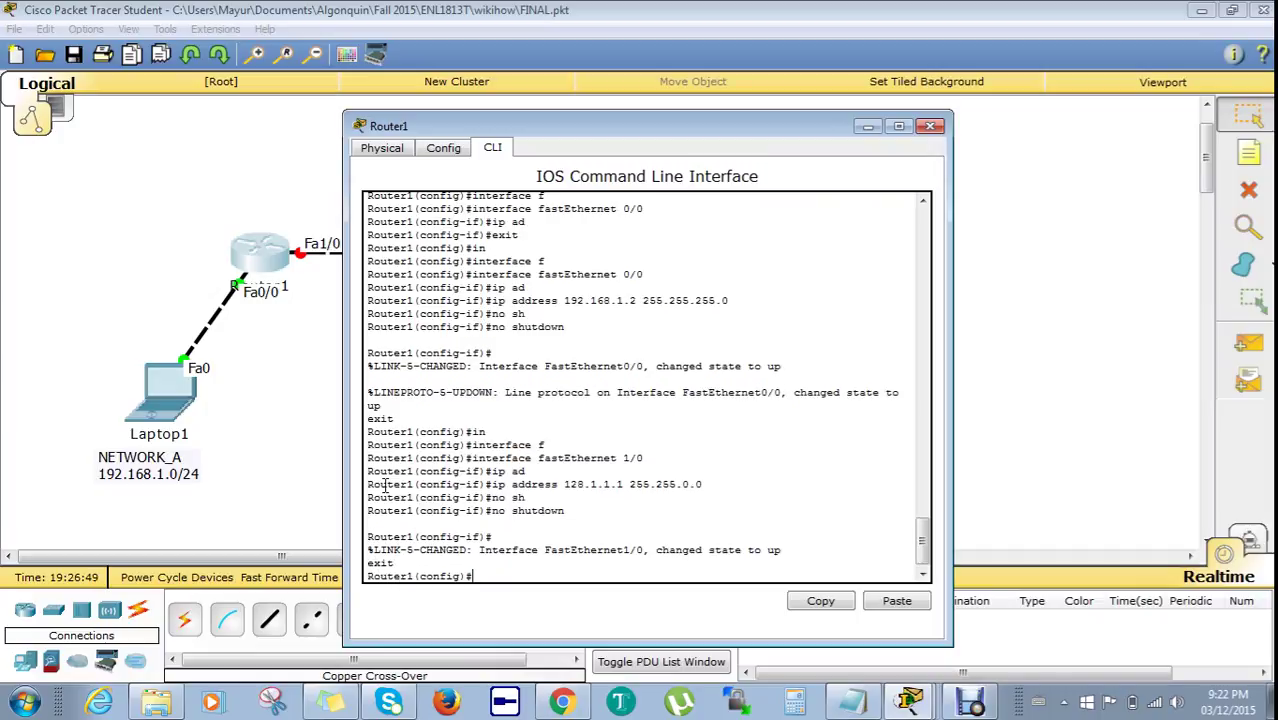
left_click(930, 127)
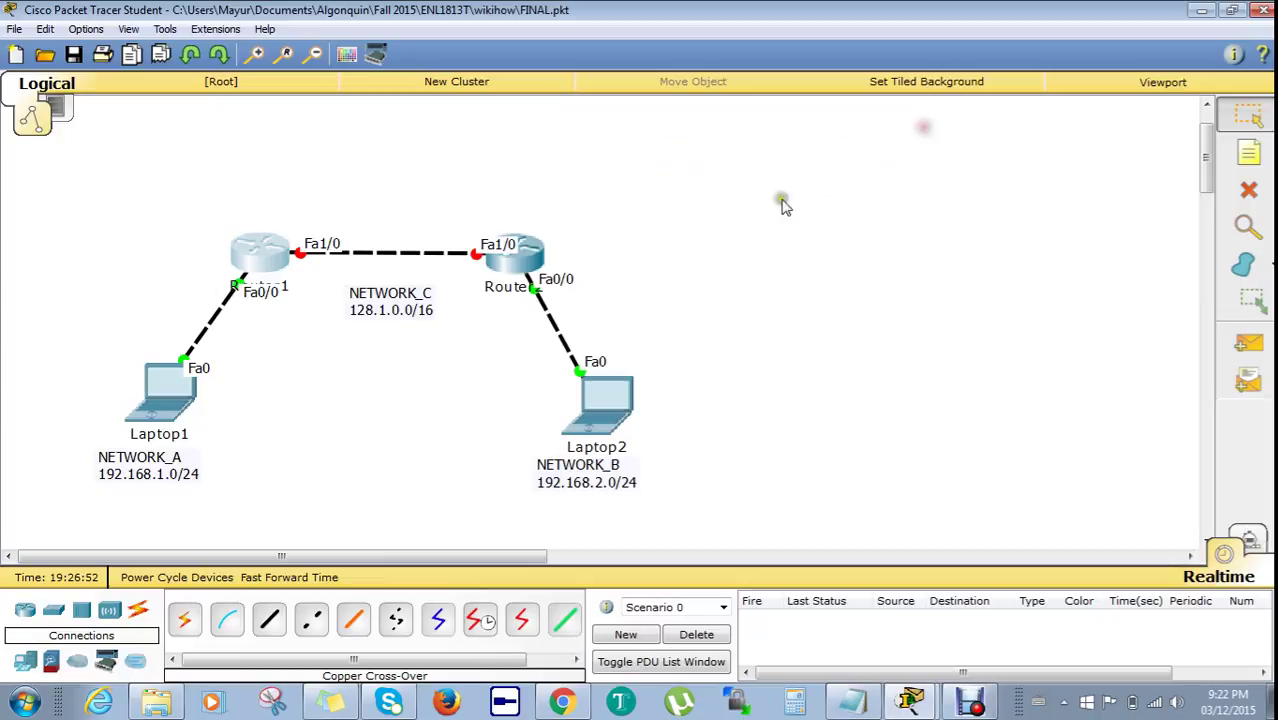
Open Router2's command line and enter the configuration of interface FastEthernet 1/0.
left_click(522, 262)
type("in")
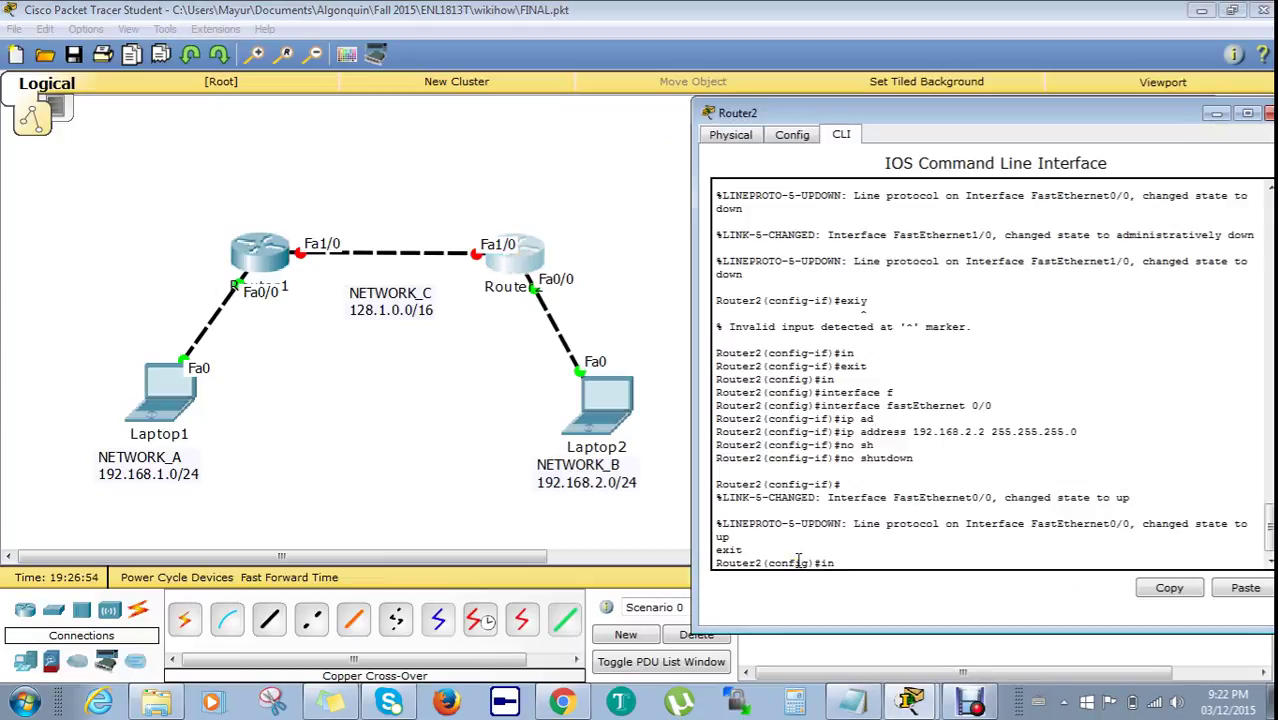
key("Tab")
type("f")
key("Tab")
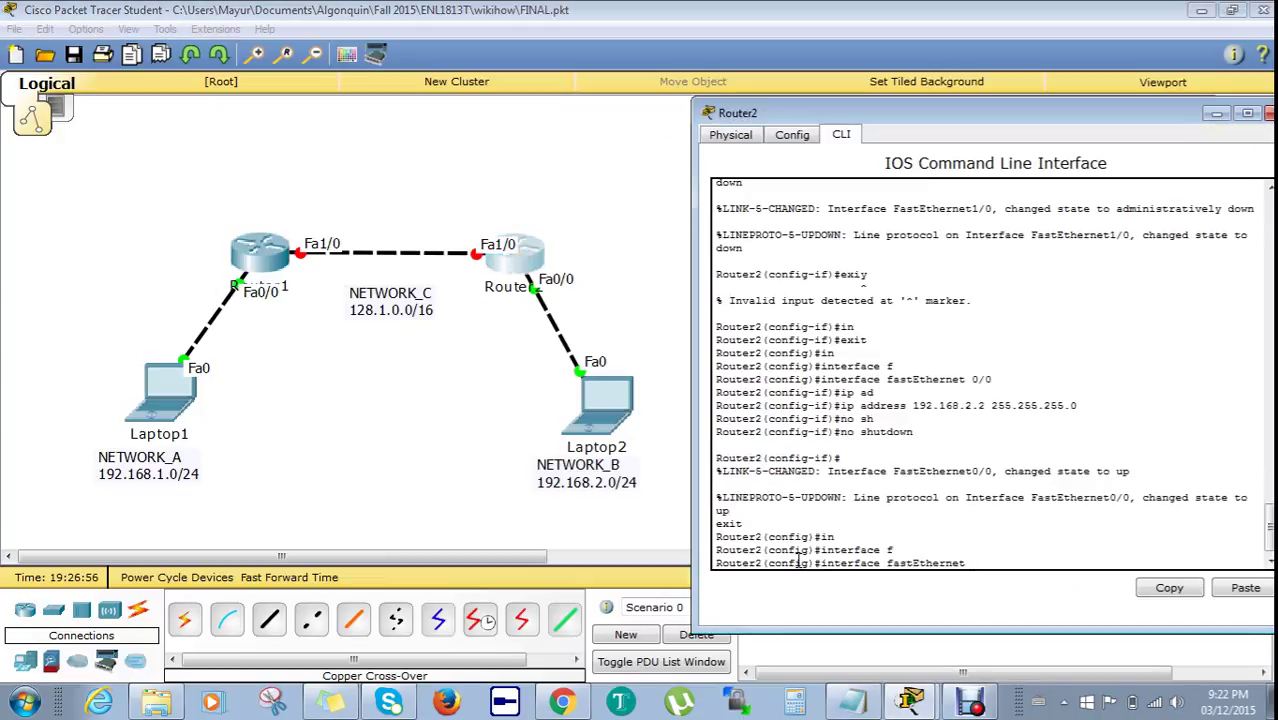
type("1/0")
key("Return")
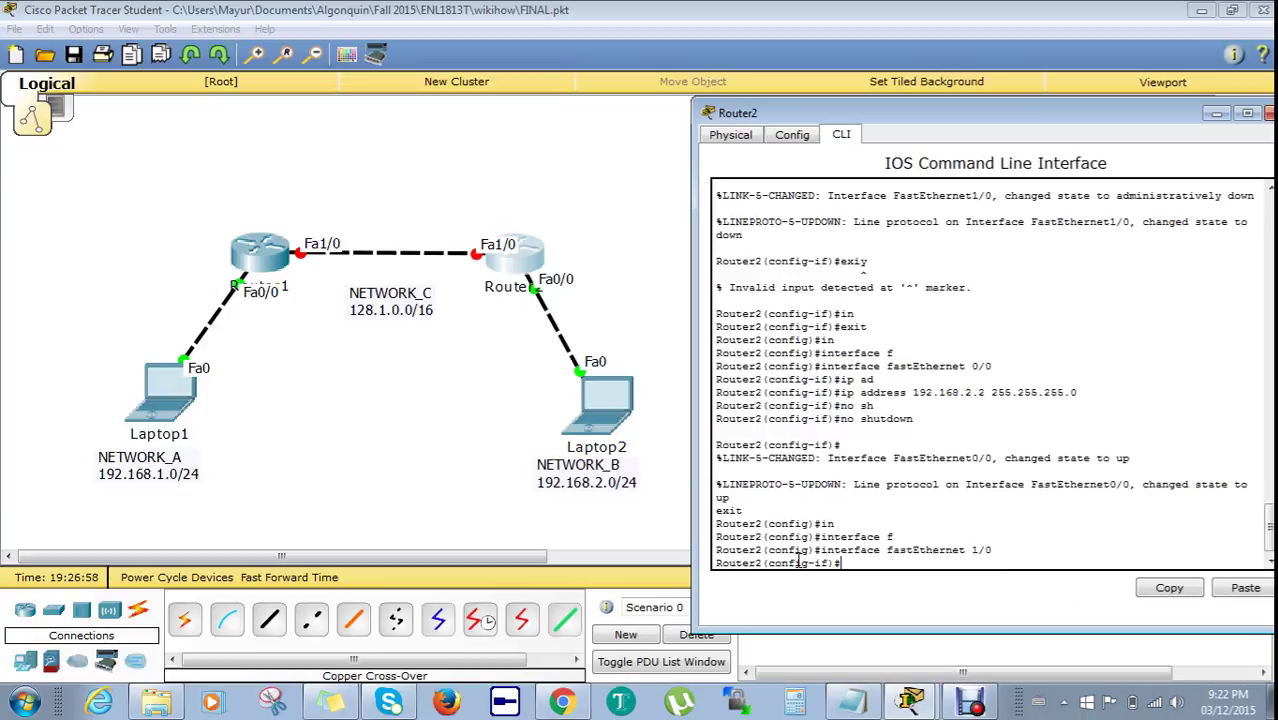
Assign IP address 128.1.1.2 with mask 255.255.0.0 to Router2's FastEthernet 1/0.
type("ip add")
key("Tab")
type("12")
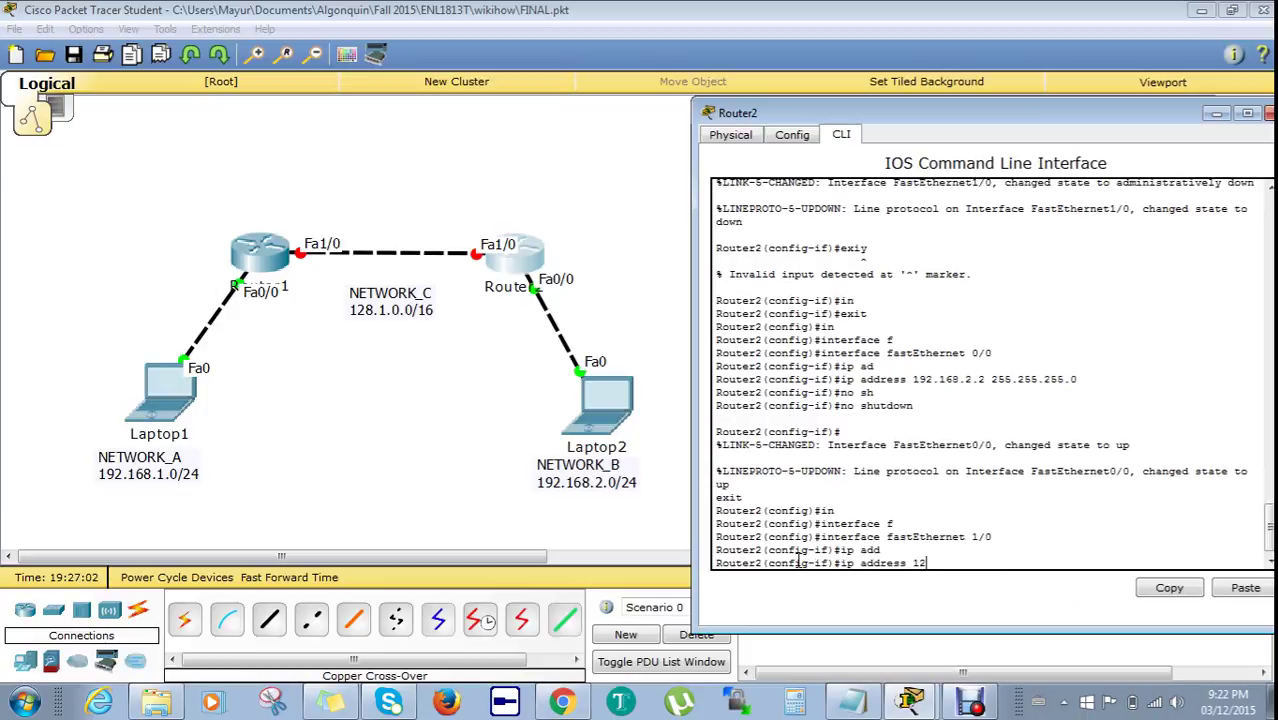
type("8.1.1.2 255.255.0.0")
key("Return")
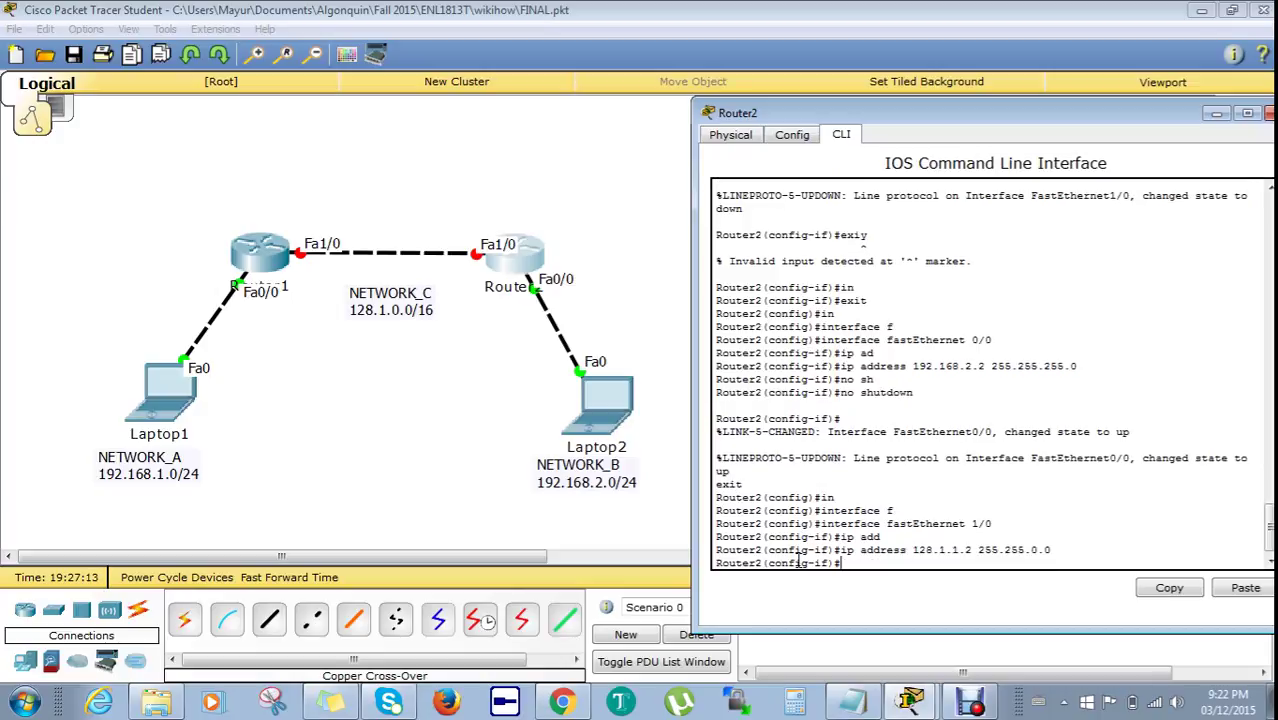
Enable Router2's FastEthernet 1/0 with no shutdown and exit interface configuration mode.
type("no shu")
key("Tab")
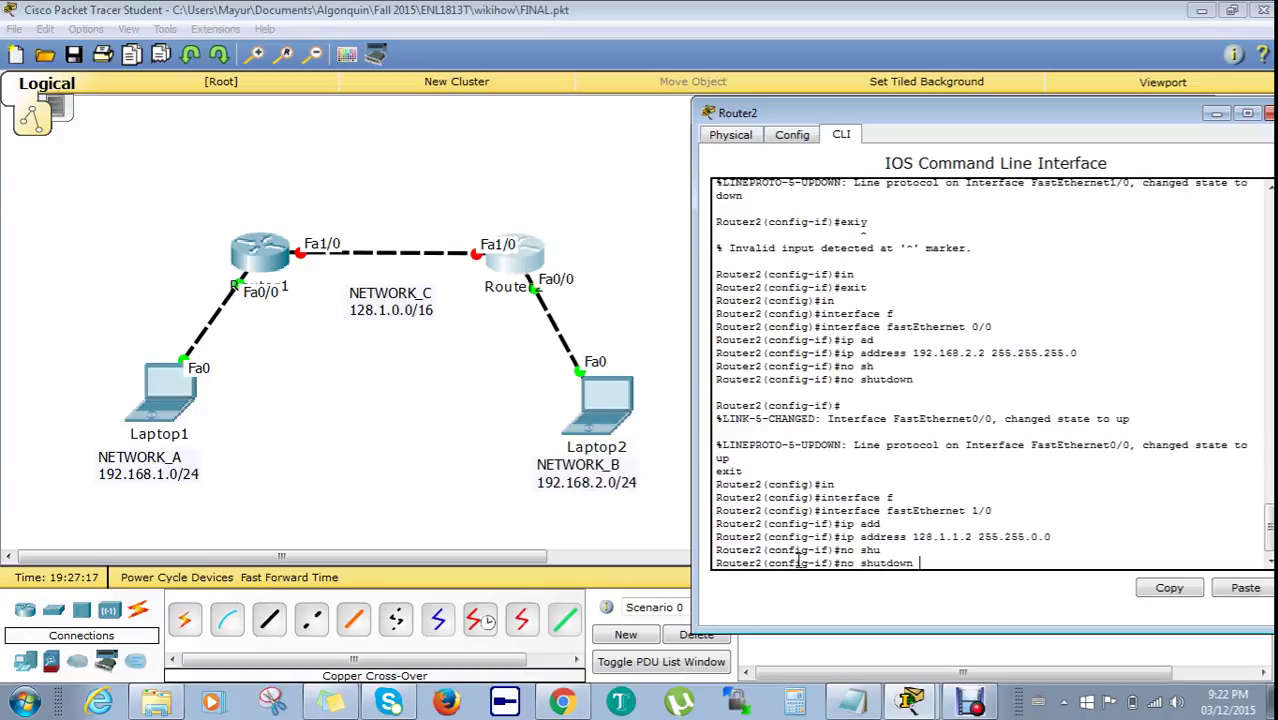
key("Return")
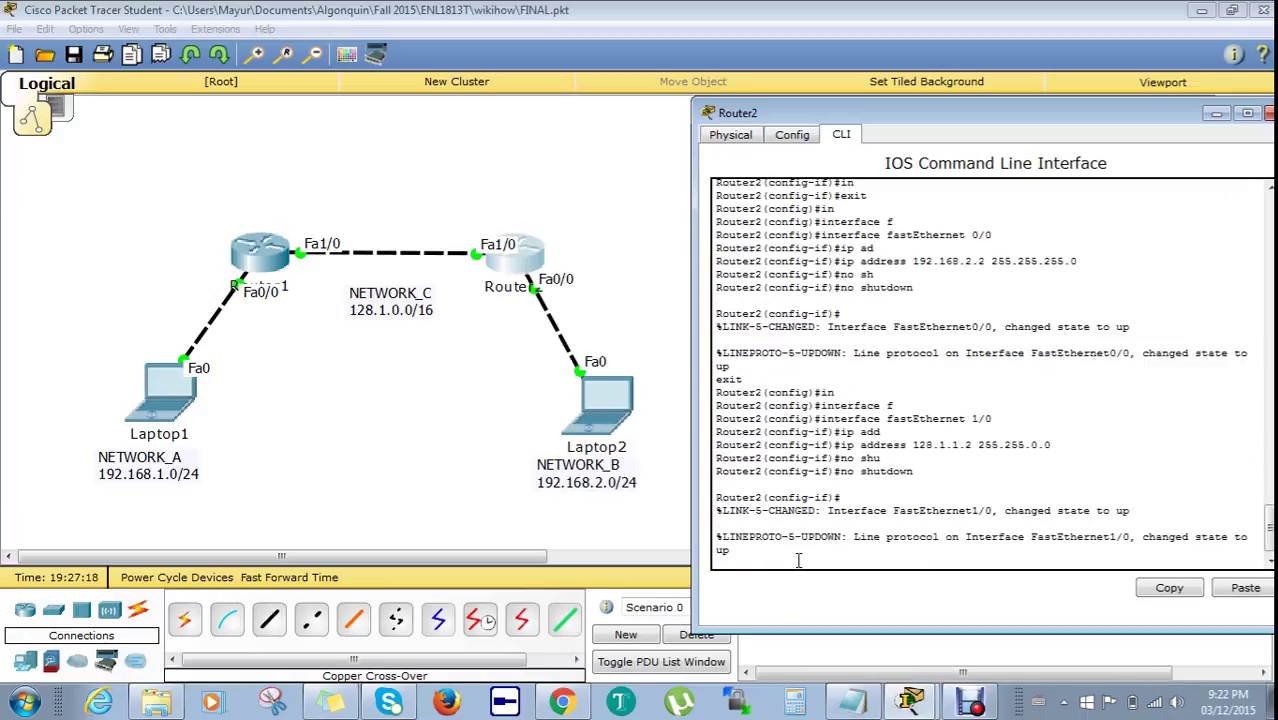
type("exit")
key("Return")
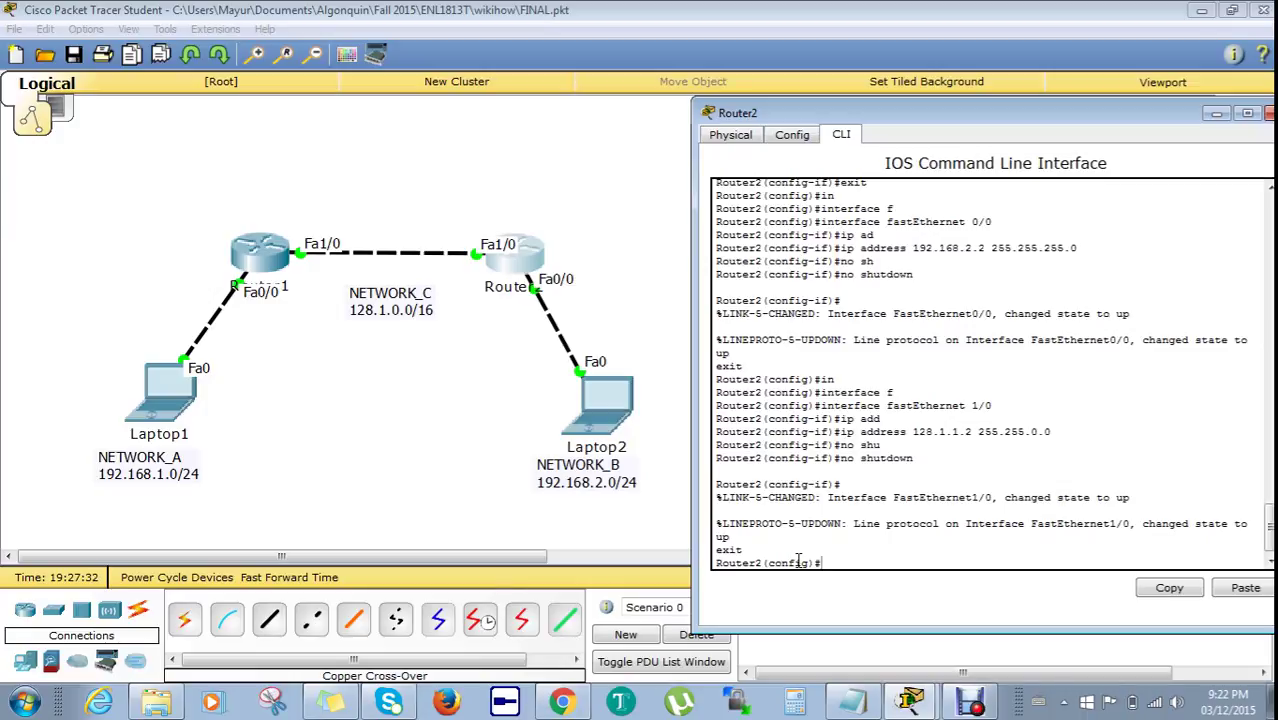
left_click(254, 262)
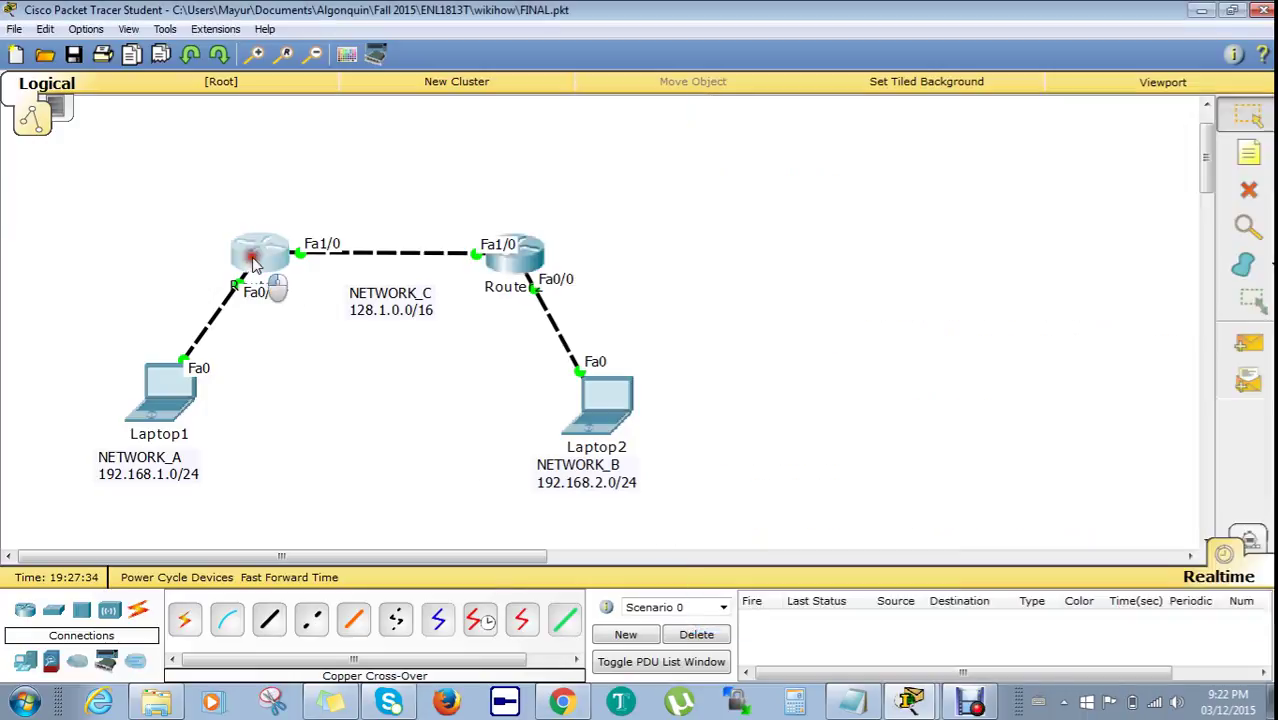
left_click(254, 262)
left_click(936, 128)
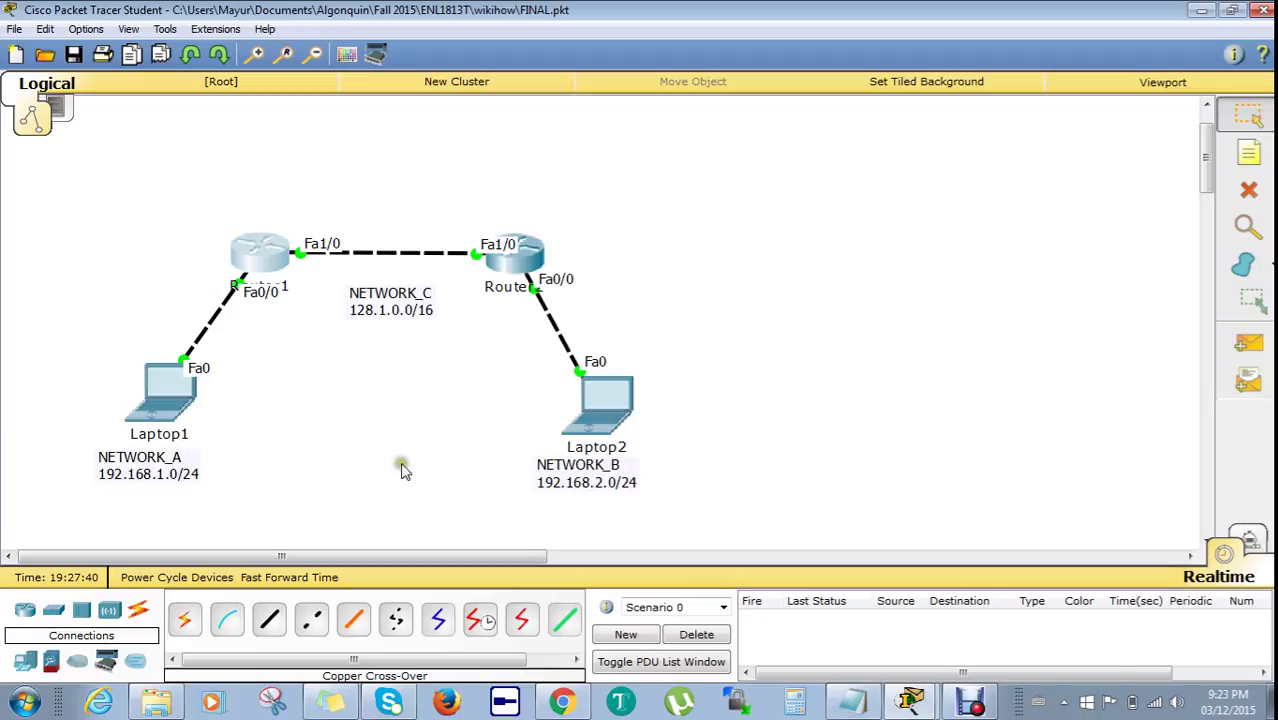
Open Router1's command line and enter RIP configuration mode with the router rip command.
left_click(275, 246)
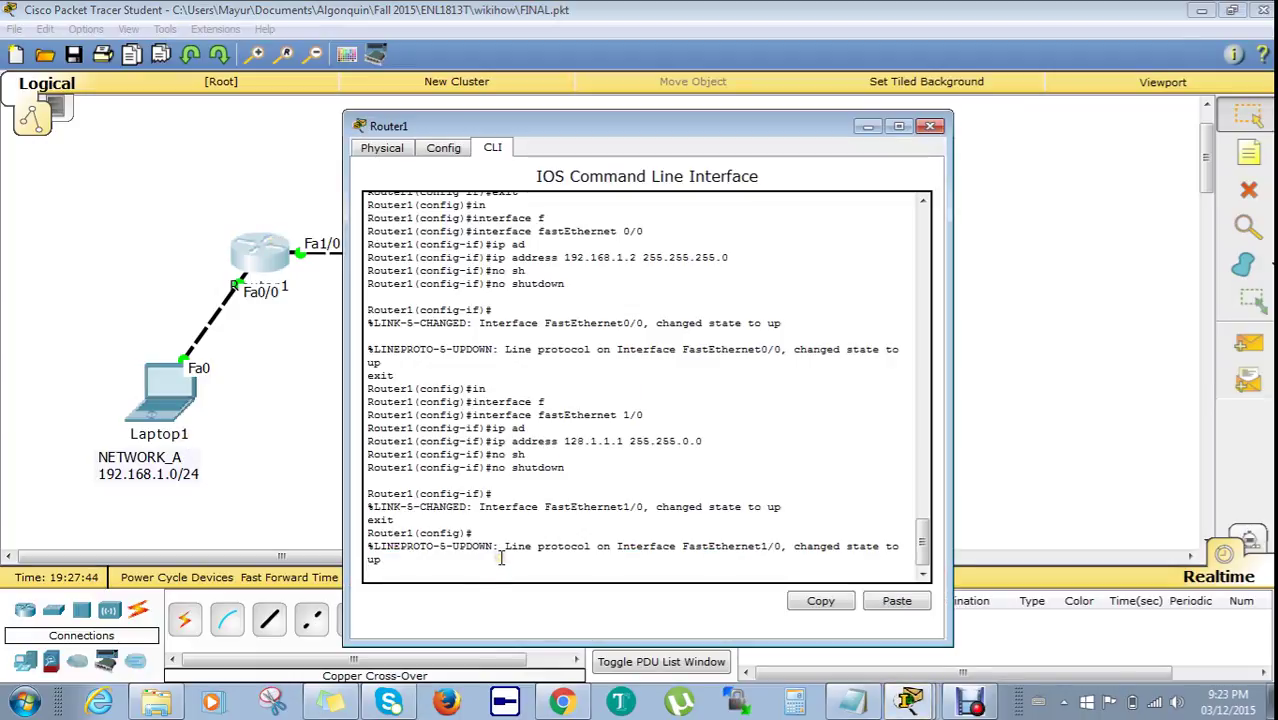
key("Return")
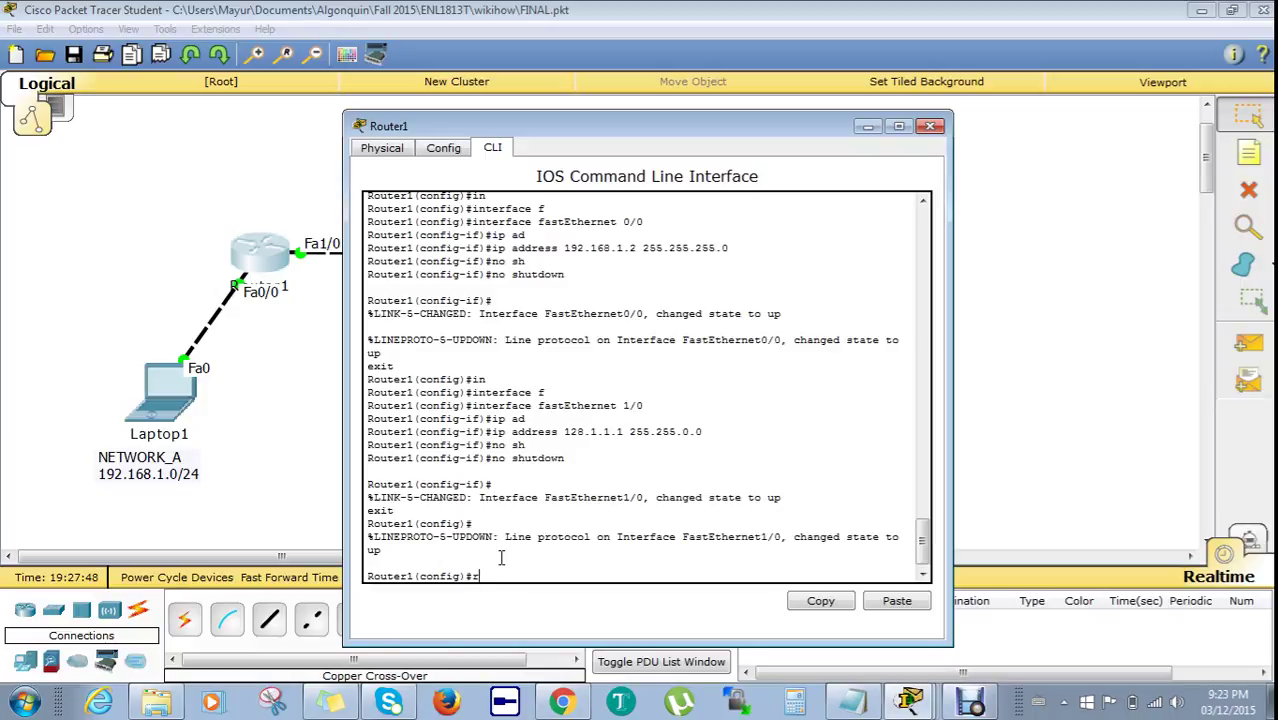
type("r")
key("Tab")
type("o")
key("Tab")
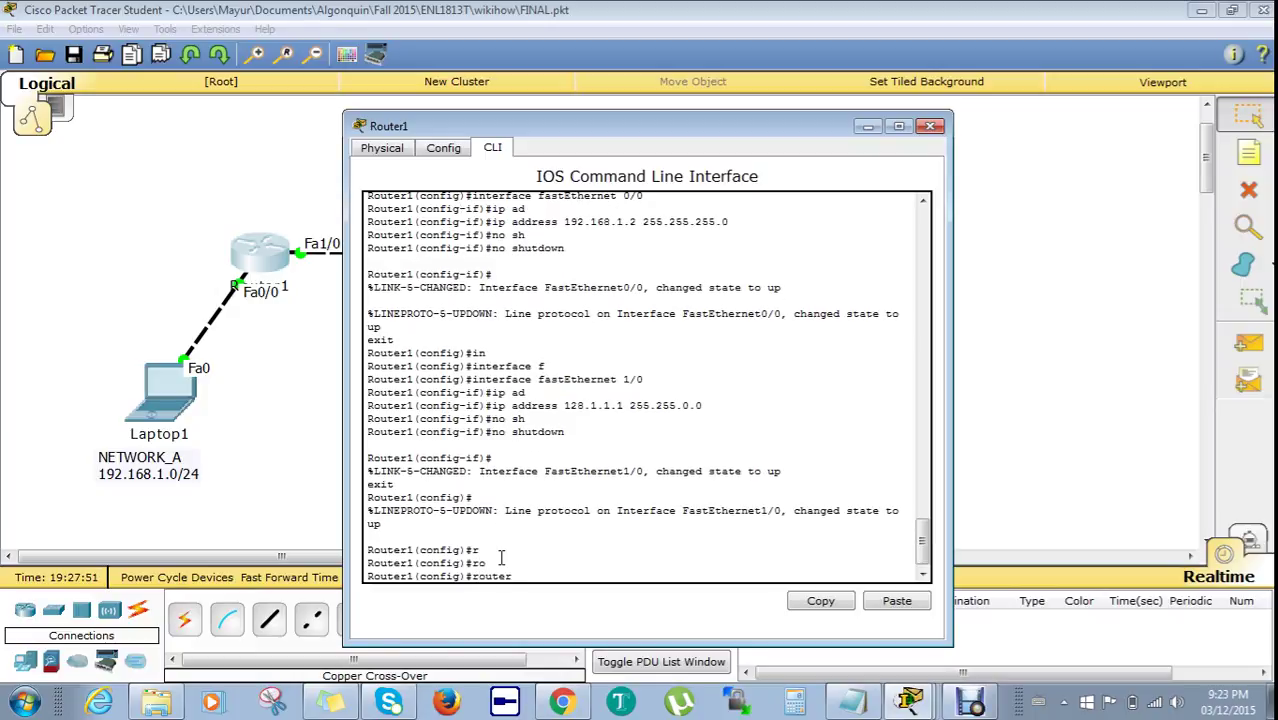
type("rip")
key("Return")
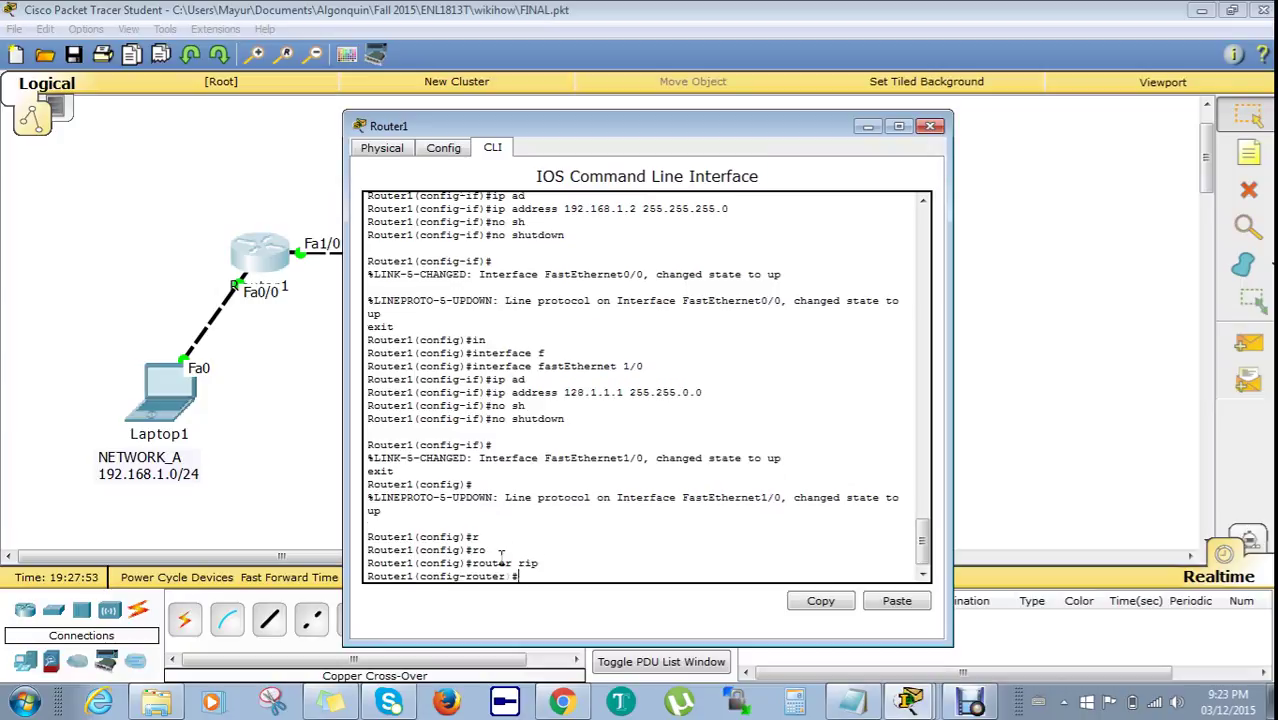
Add networks 192.168.1.0 and 128.1.0.0 to Router1's RIP configuration.
type("net")
key("Tab")
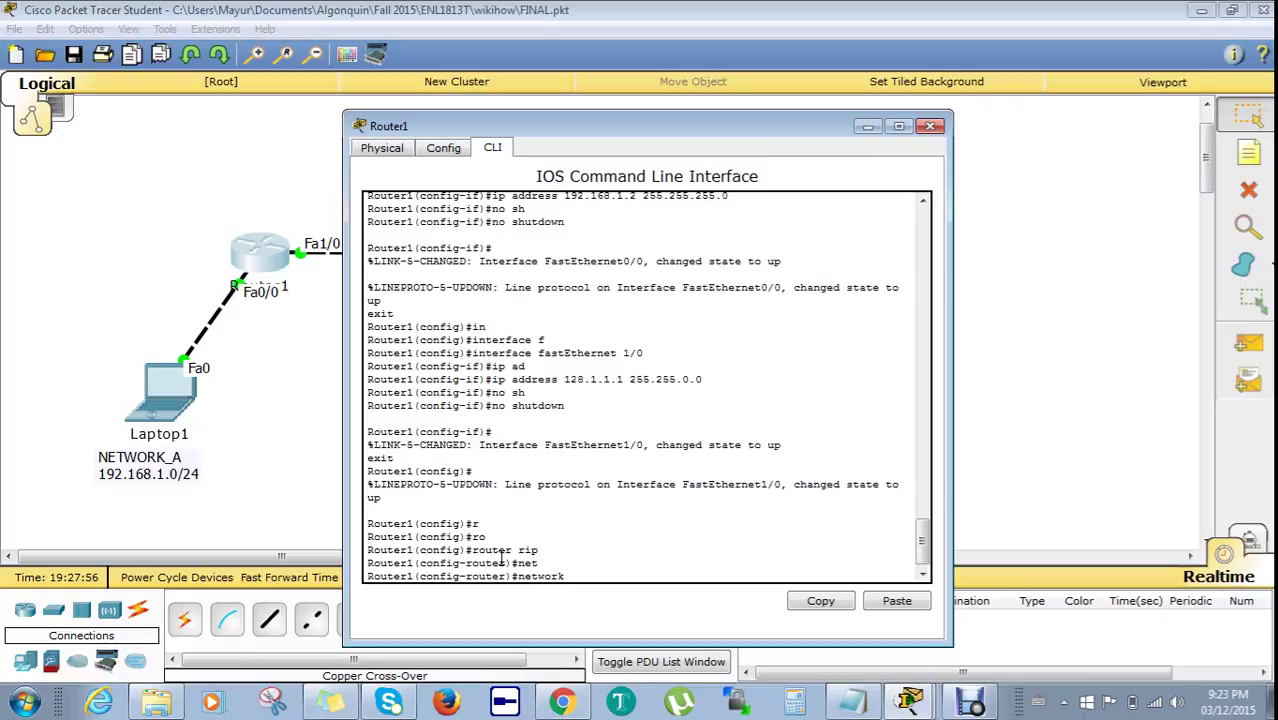
type("192.168.1.0")
key("Return")
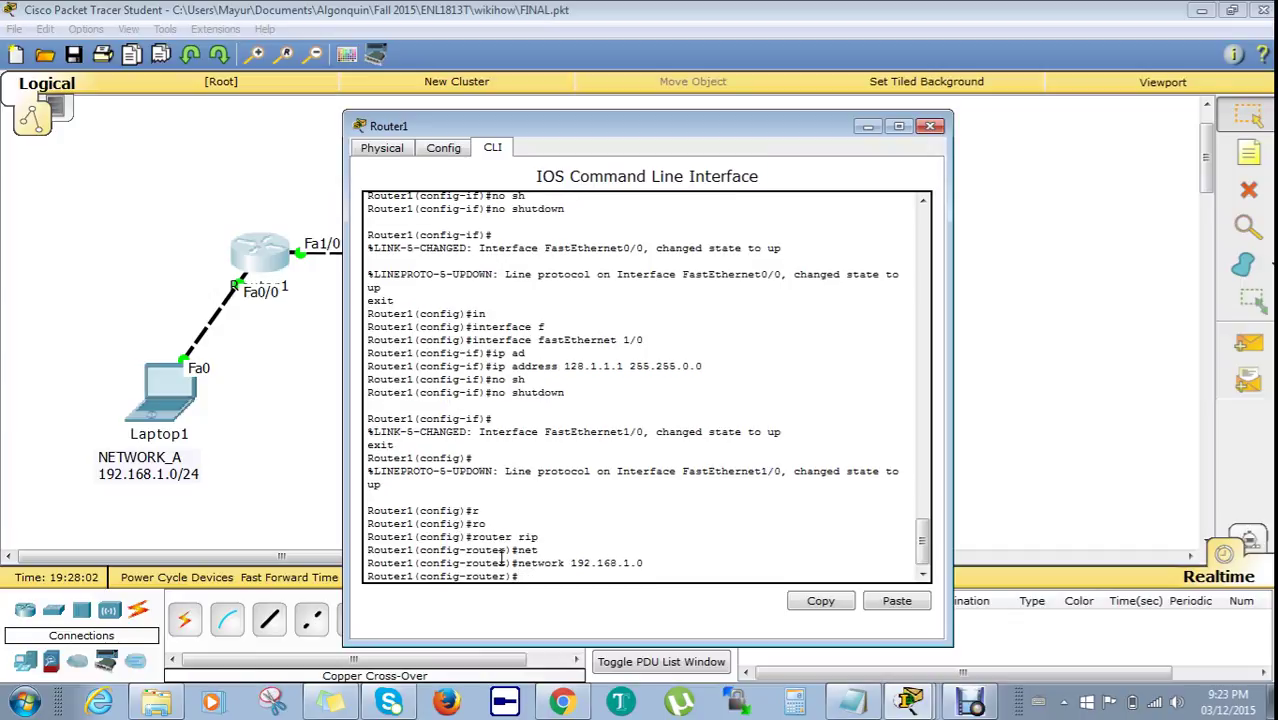
type("net")
key("Tab")
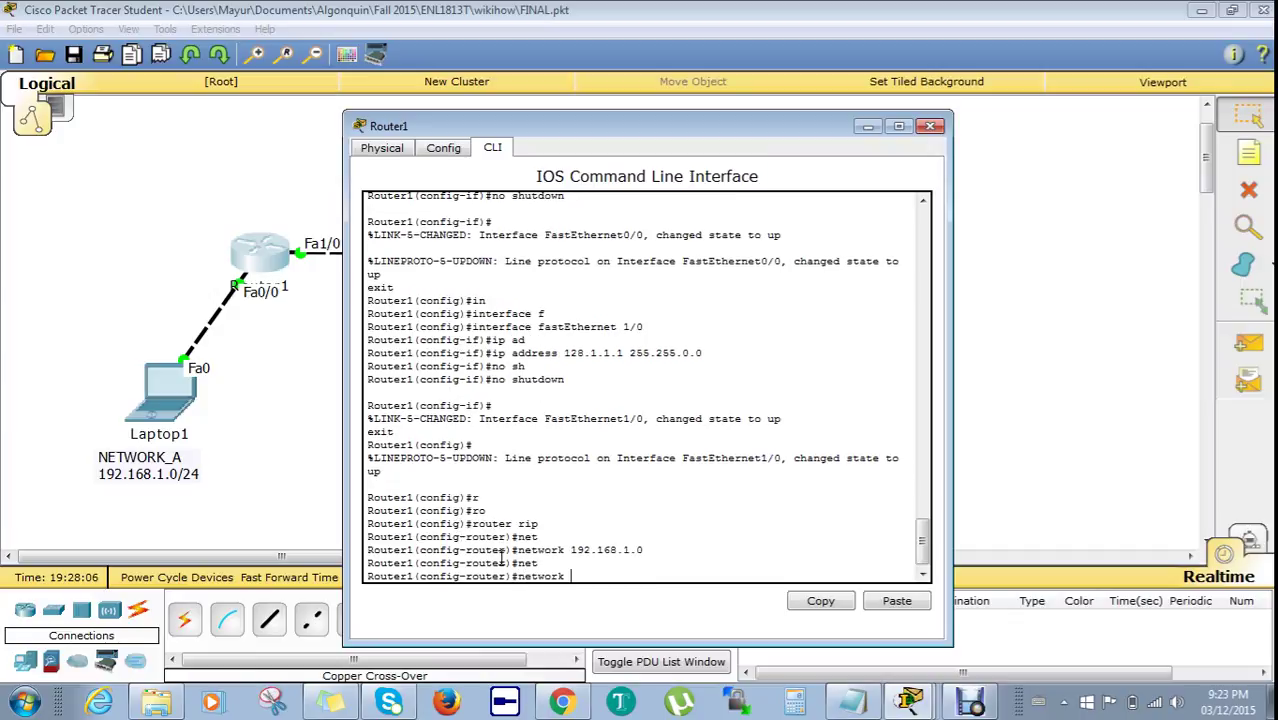
type("128.1.0.0")
key("Return")
Add network 192.168.2.0 to Router1's RIP configuration, exit RIP configuration mode and close the router window.
type("nfig-router)#net")
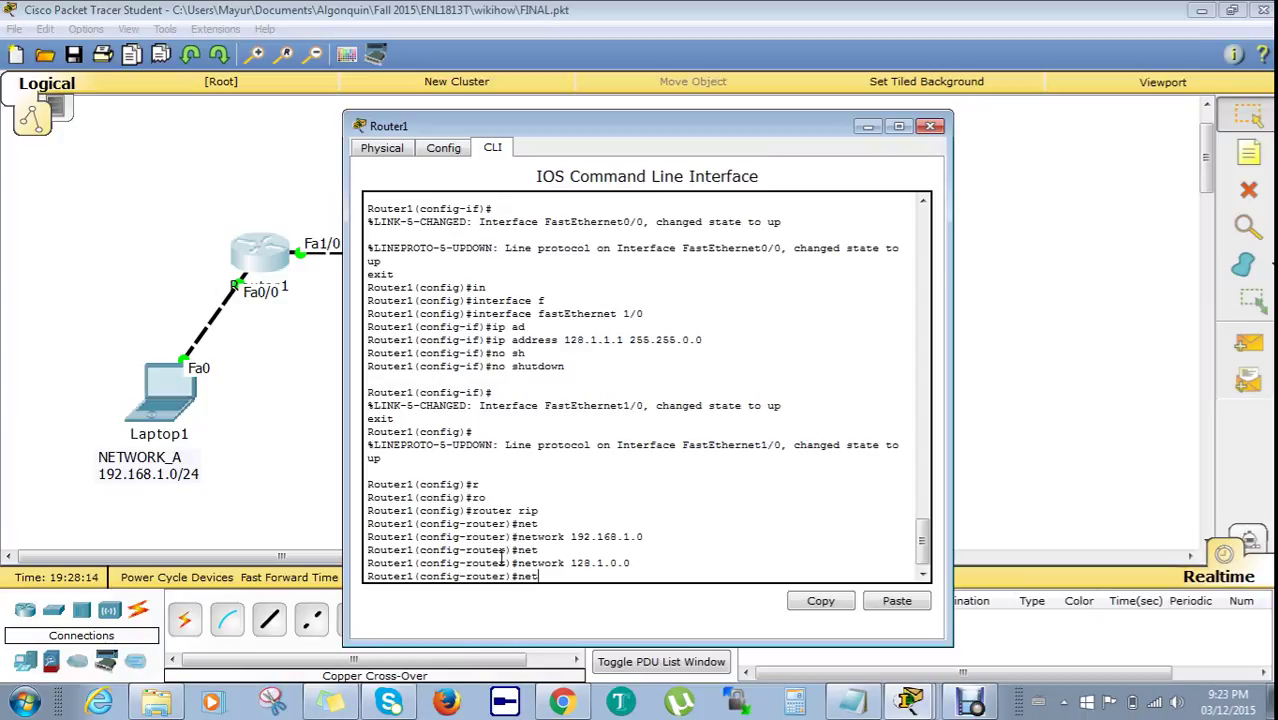
key("Tab")
type("1")
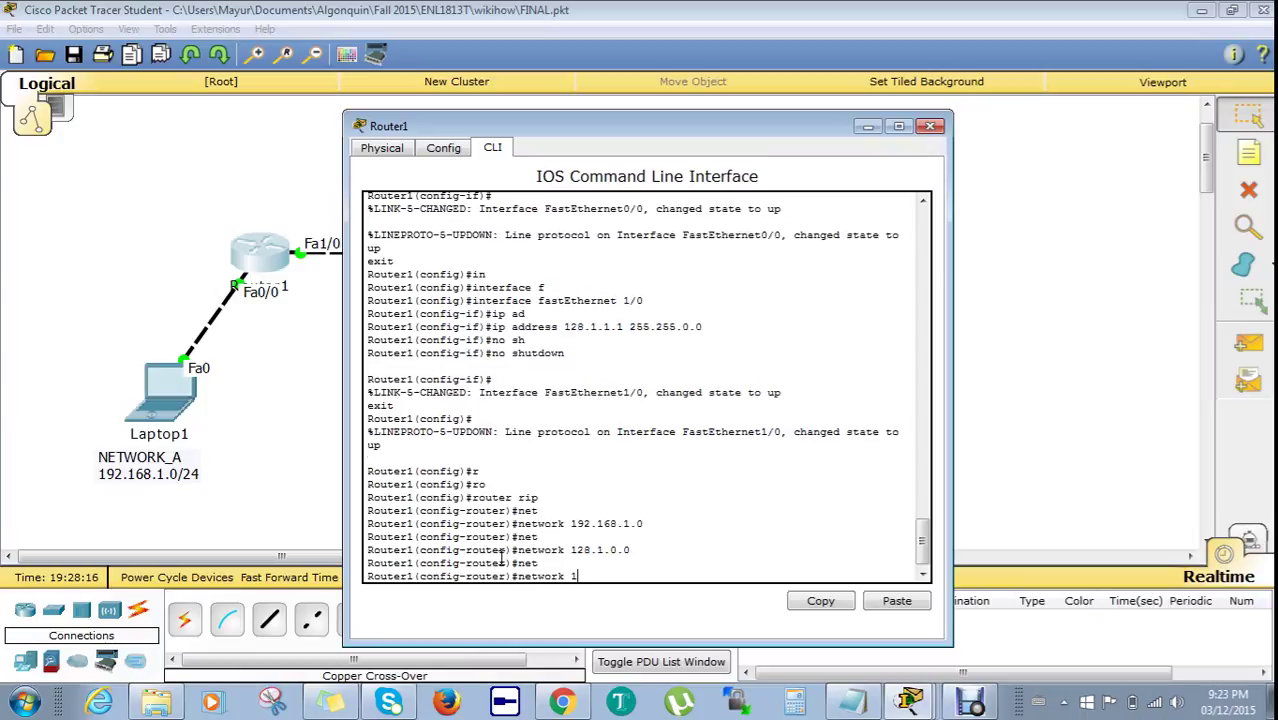
type("92.168.2.0")
key("Return")
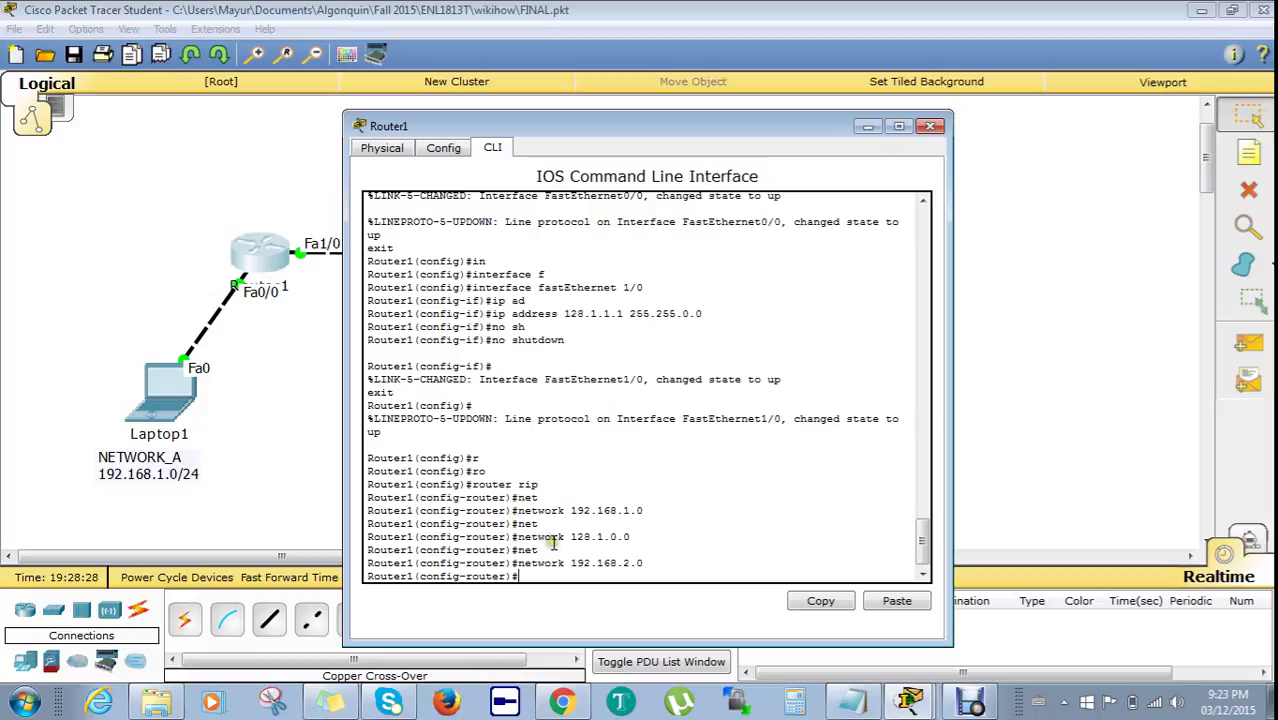
type("xit")
key("Return")
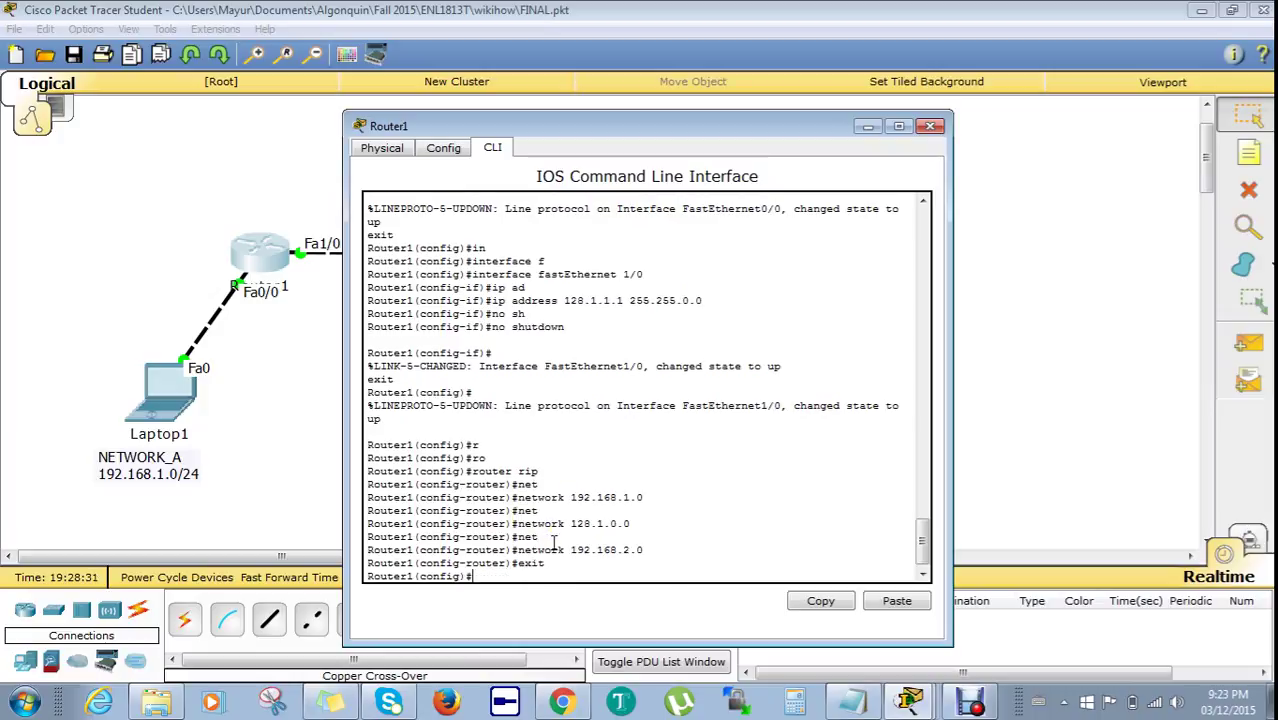
left_click(930, 127)
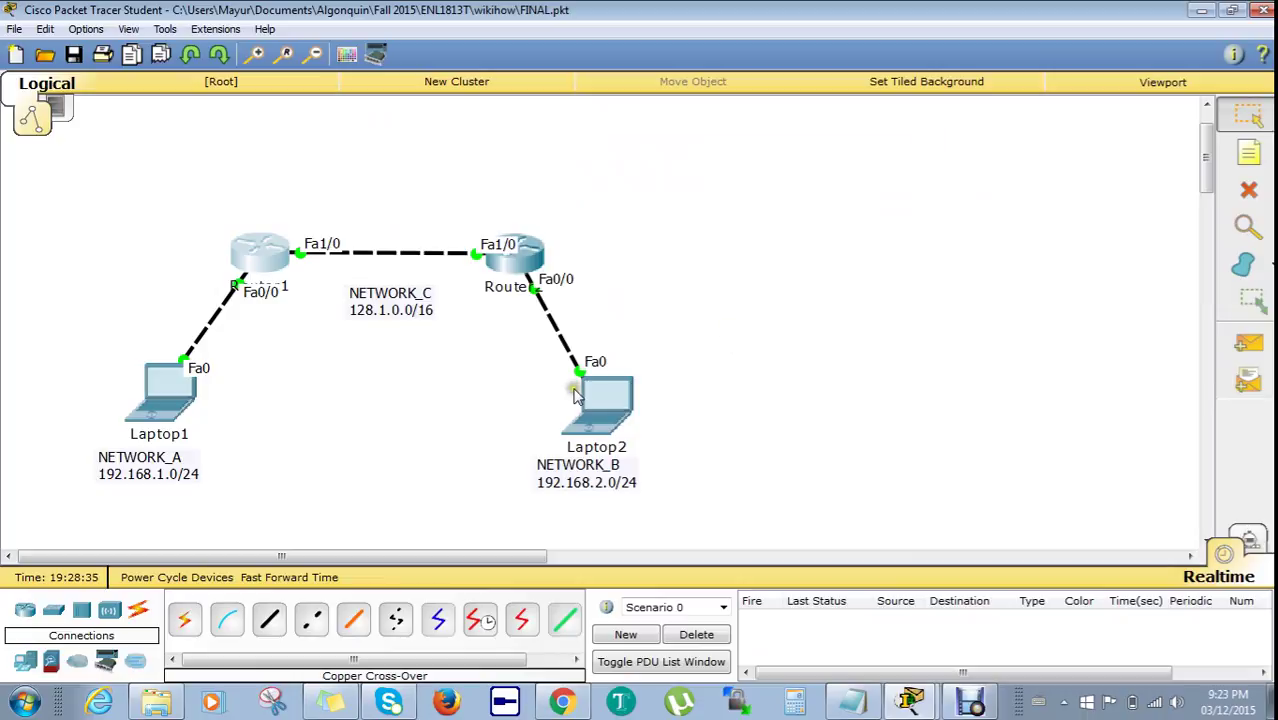
Review the RIP network addresses in Router2's graphical configuration and close the router window.
left_click(540, 255)
left_click(798, 135)
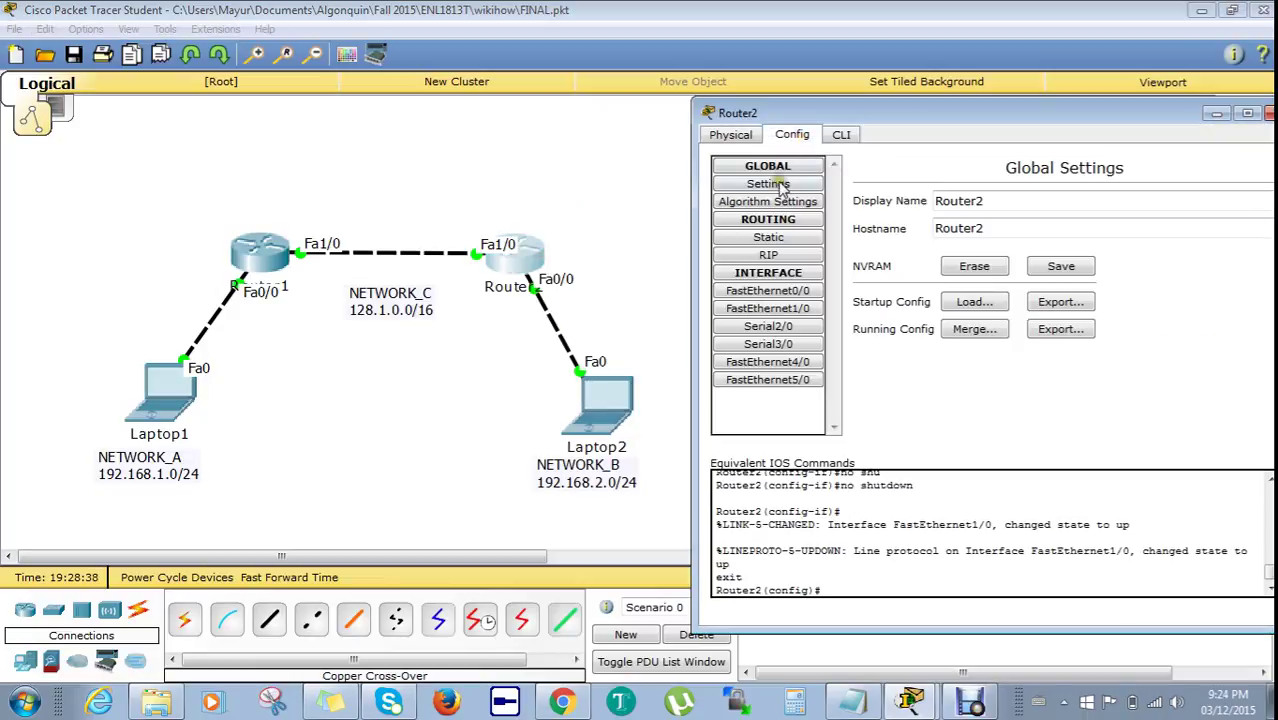
left_click(784, 257)
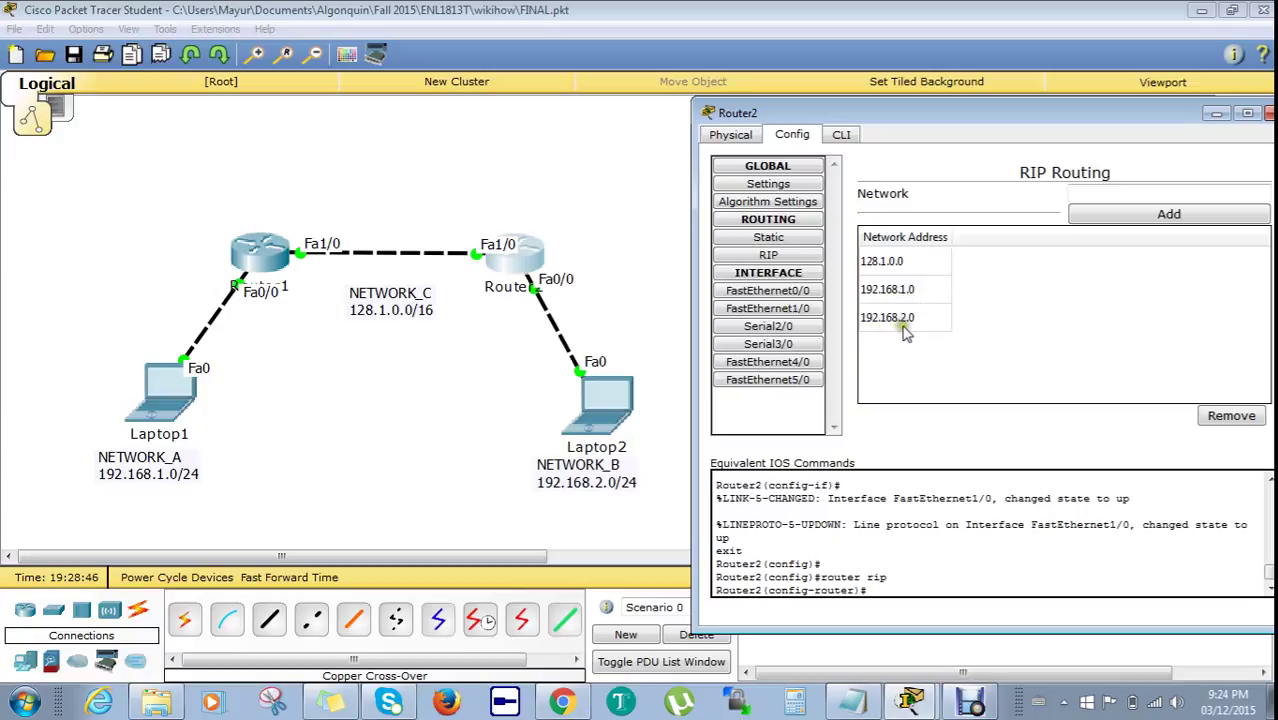
left_click_drag(1042, 120, 899, 115)
left_click(1127, 118)
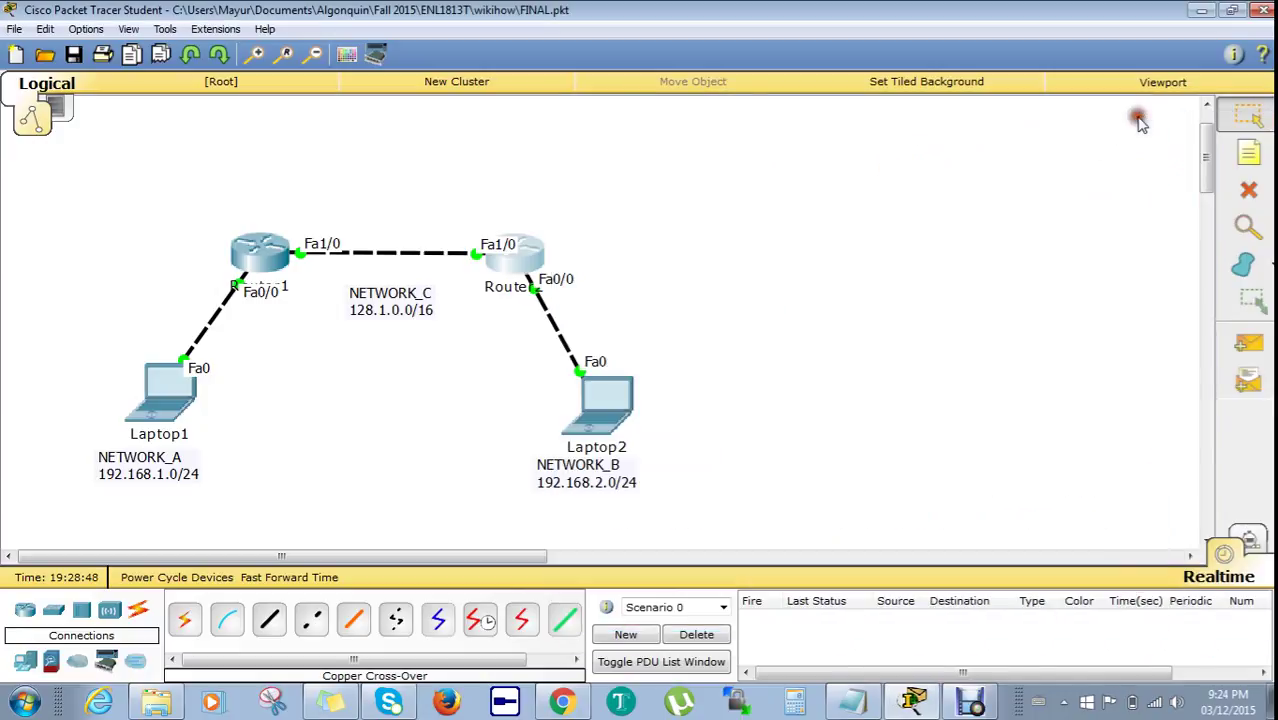
Reopen Router1's command line and exit global configuration mode to return to the privileged prompt.
left_click(276, 249)
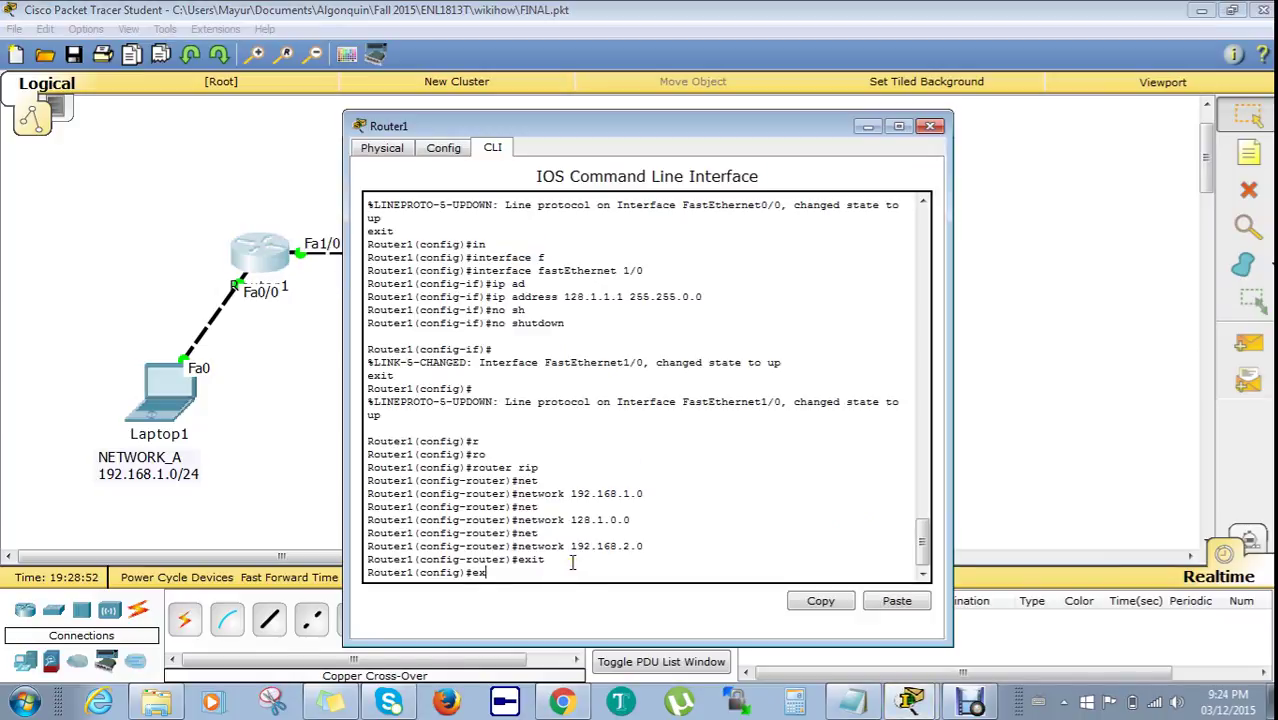
type("t")
key("Return")
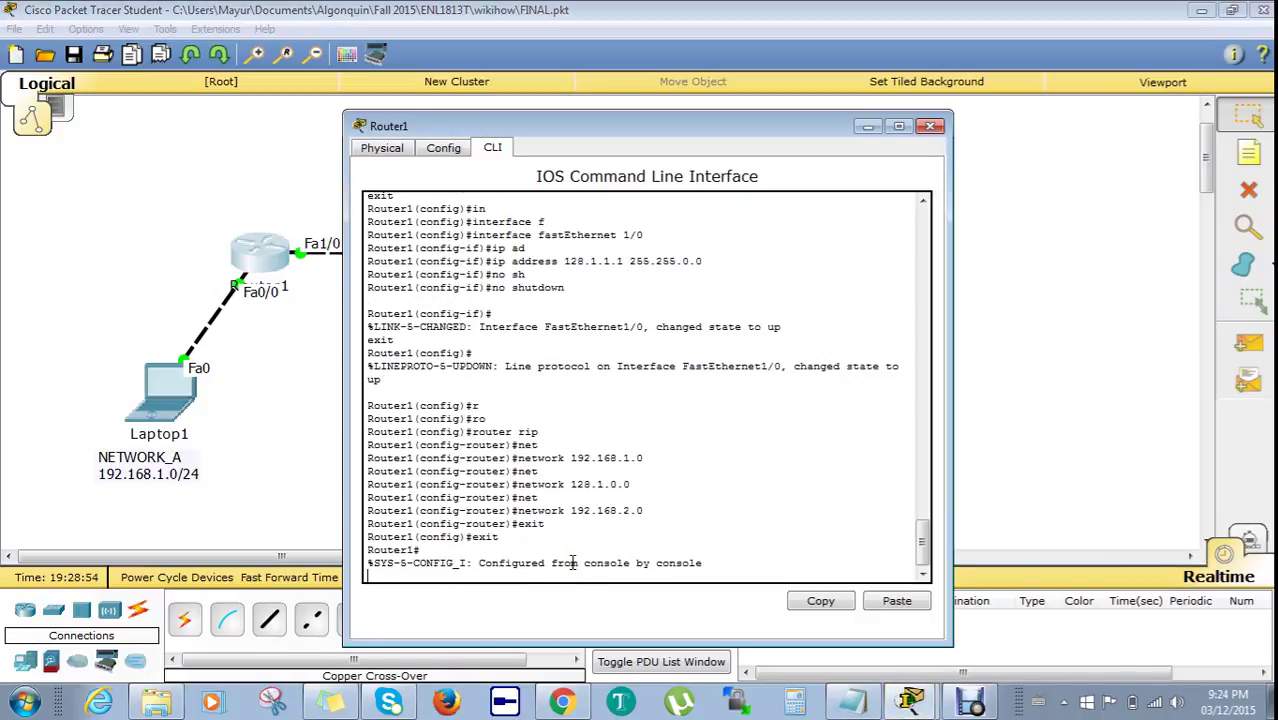
Display Router1's routing table with the show ip route command.
type("sho")
key("Tab")
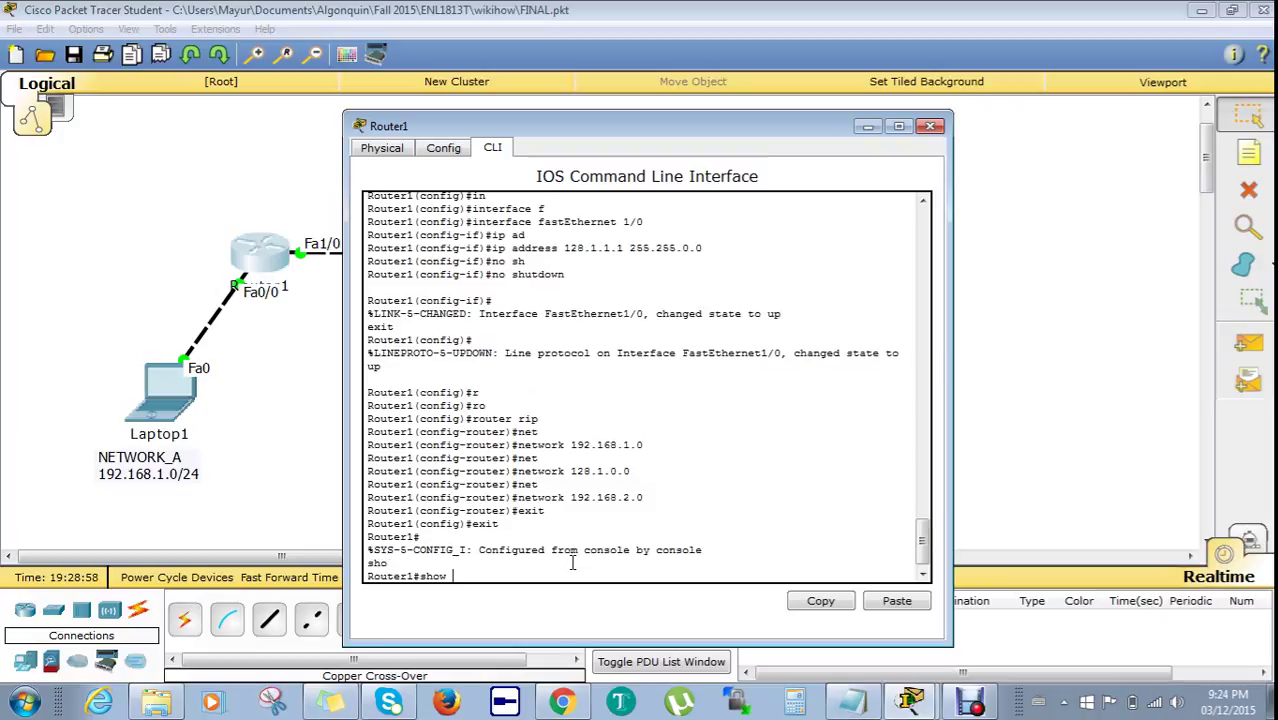
type("ip r")
key("Tab")
type("o")
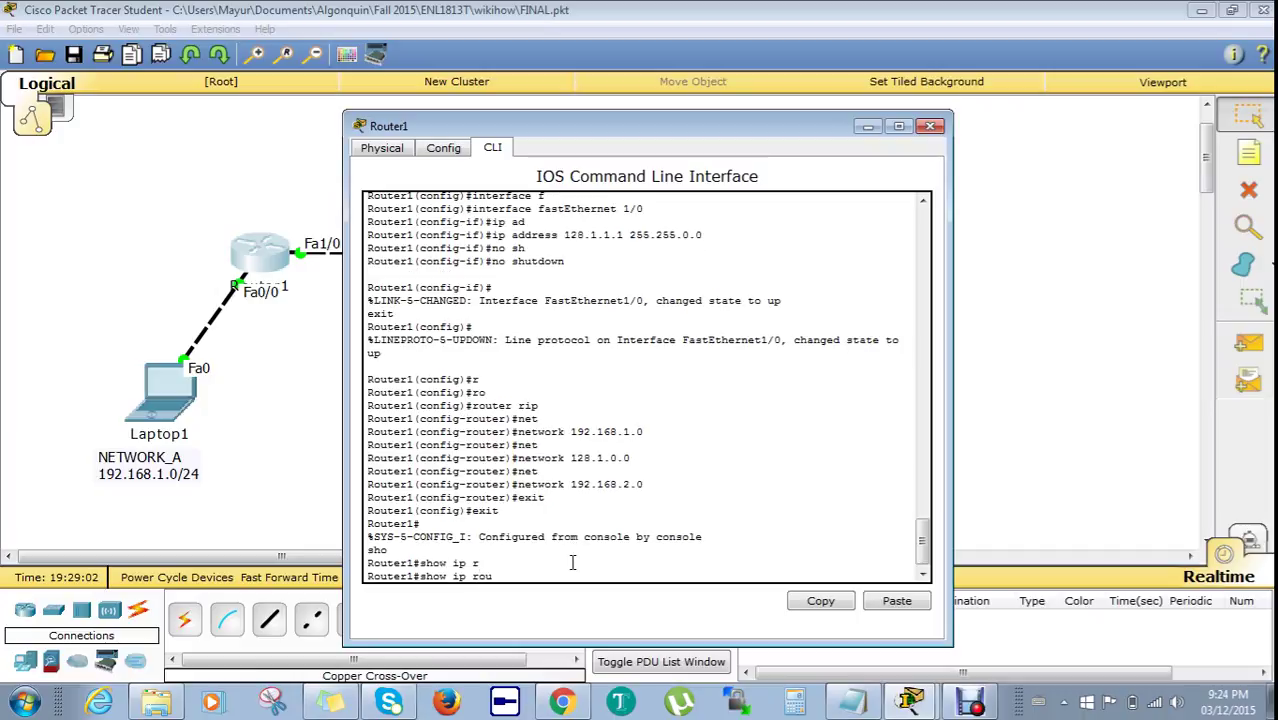
type("u")
key("Tab")
key("Return")
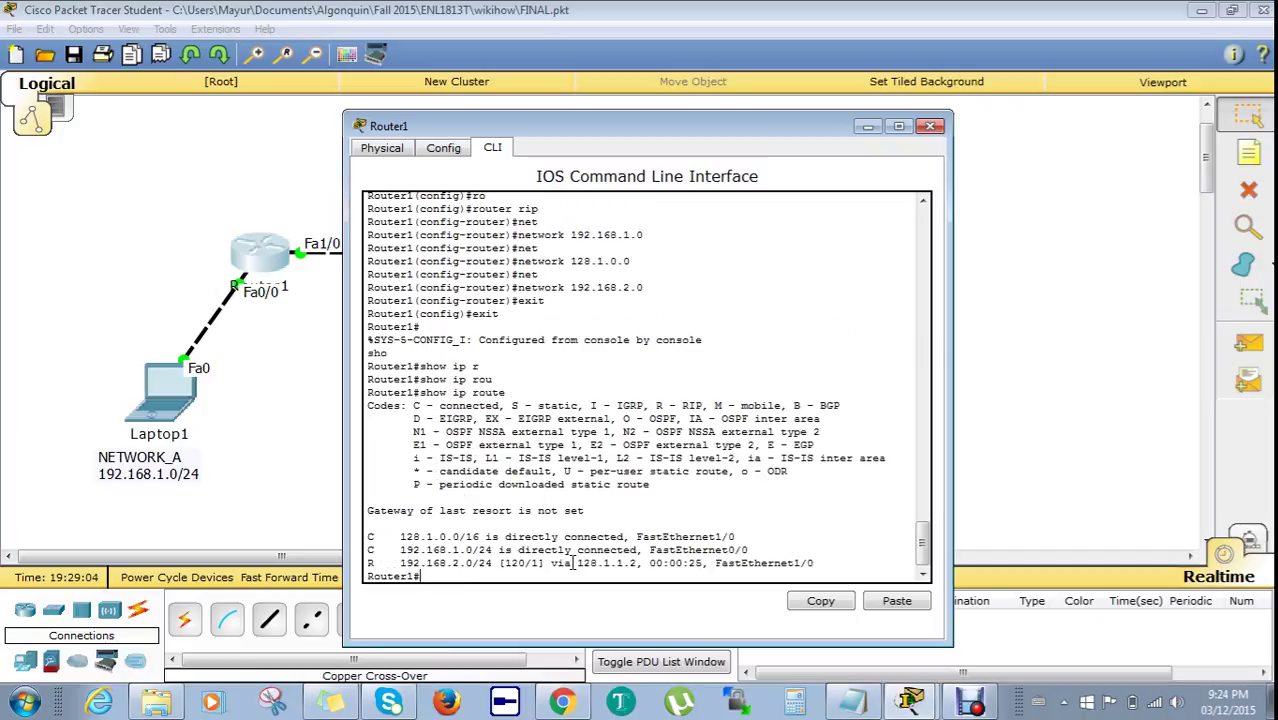
Move Router1's window aside to compare its routing table with the topology, and close the window.
left_click_drag(505, 128, 682, 106)
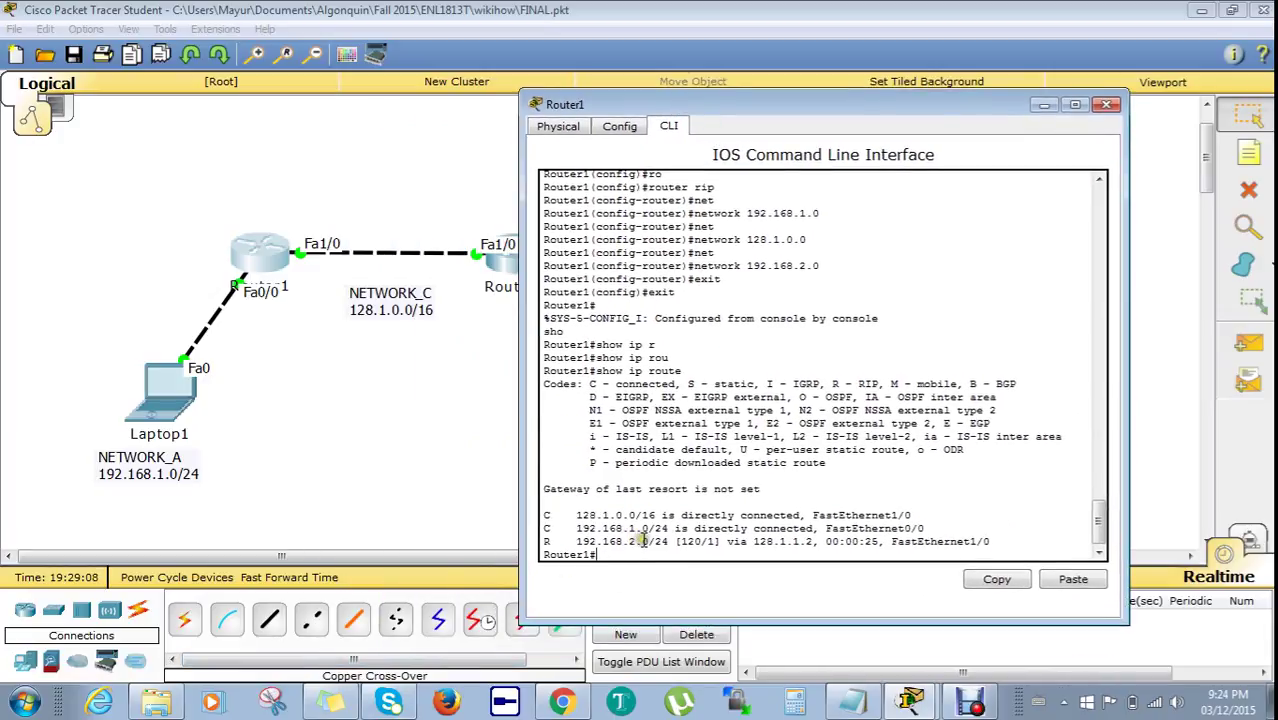
left_click_drag(800, 114, 963, 117)
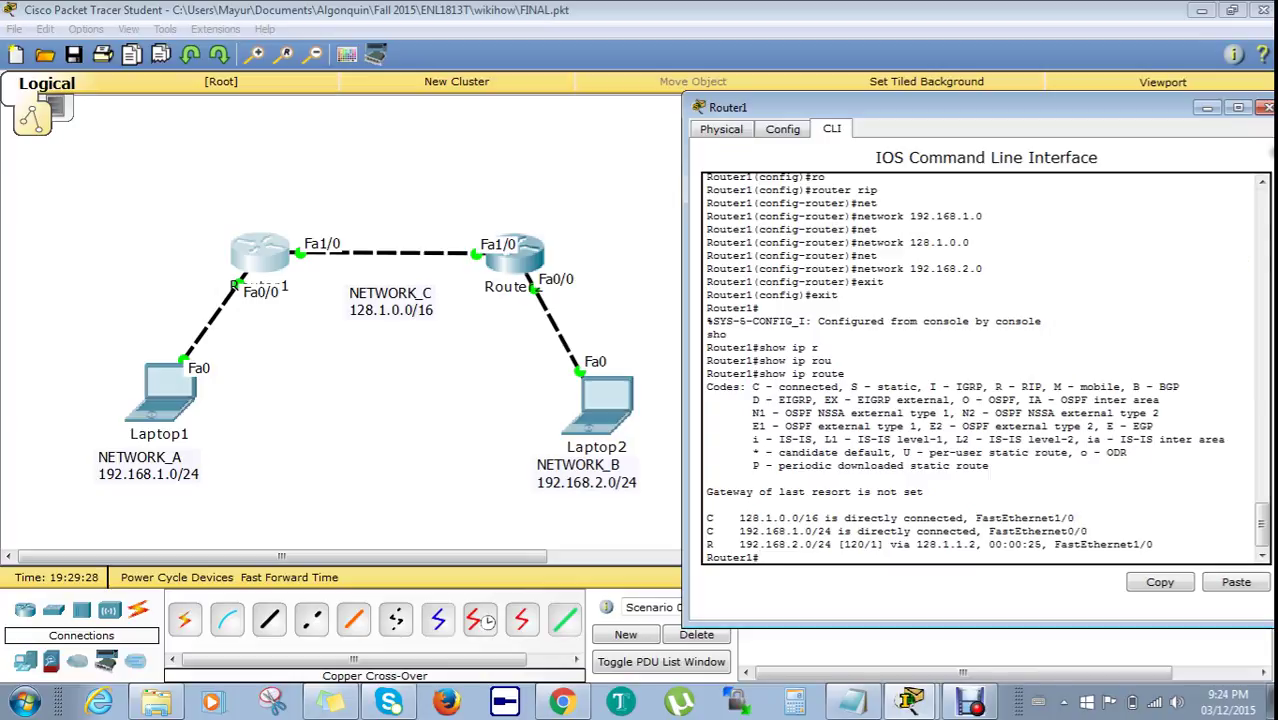
left_click(1267, 107)
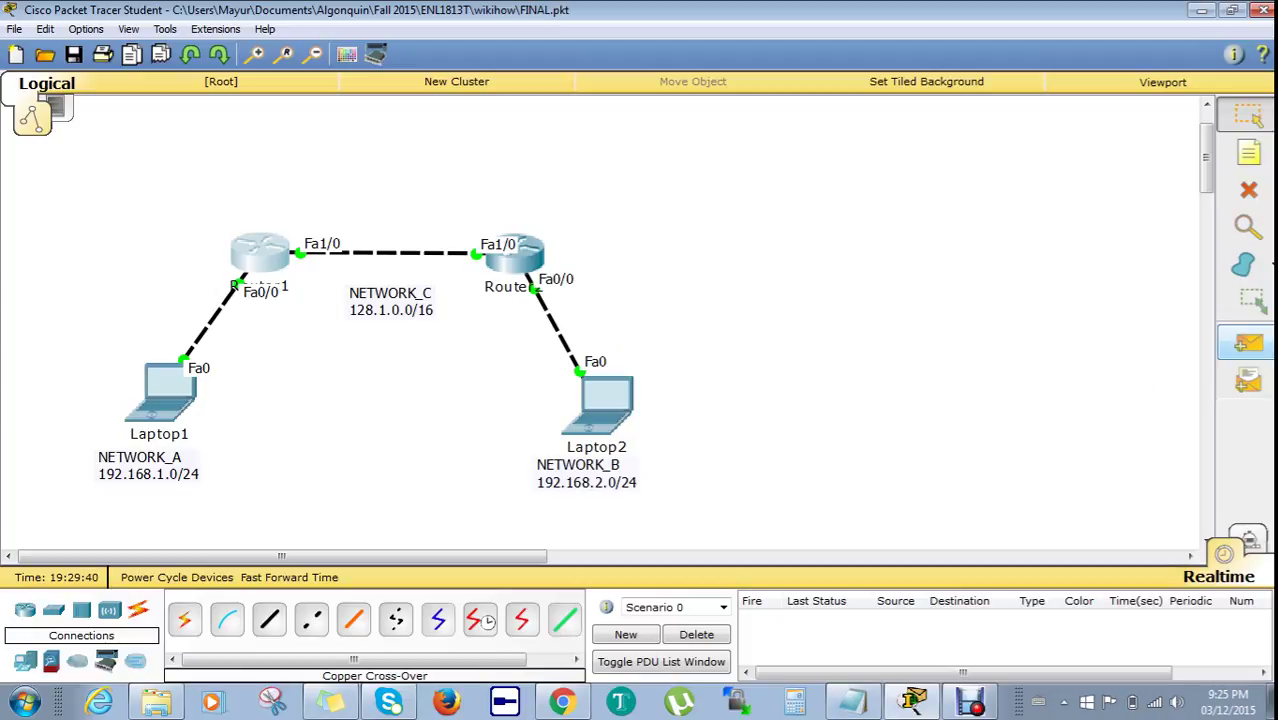
Switch to Simulation mode and add a simple PDU from Laptop1 to Laptop2.
left_click(1256, 540)
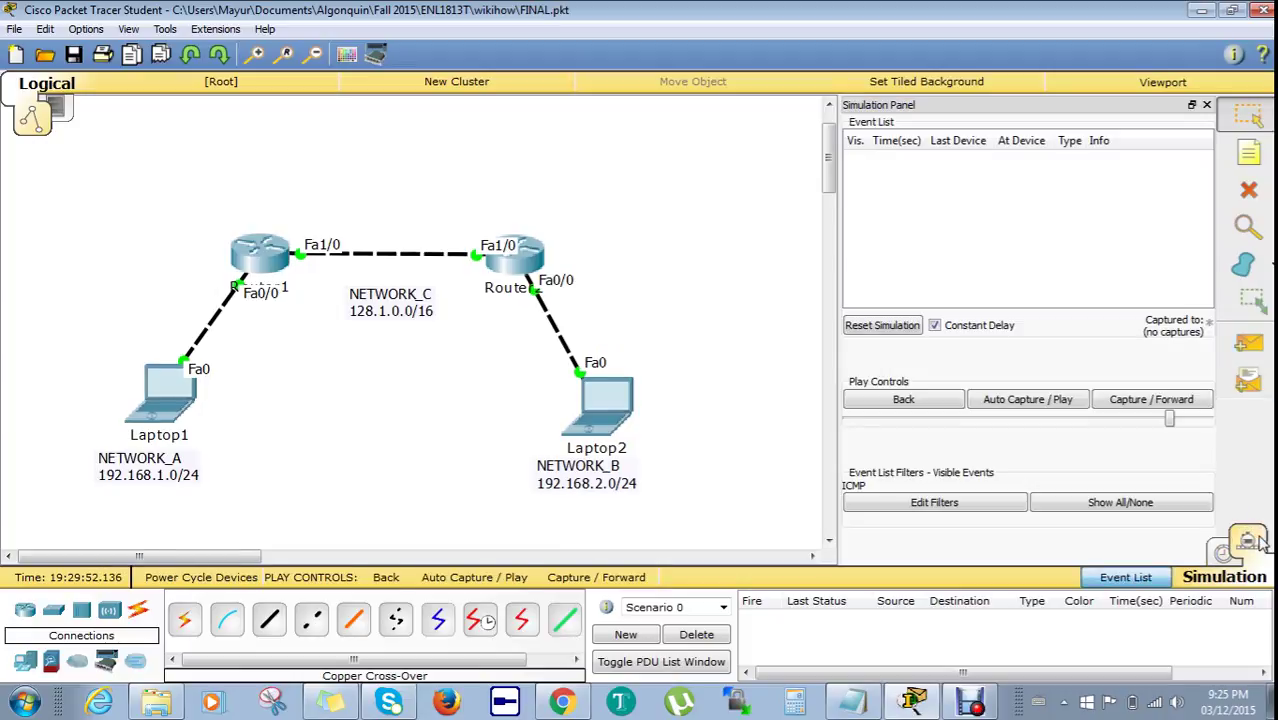
left_click(1247, 343)
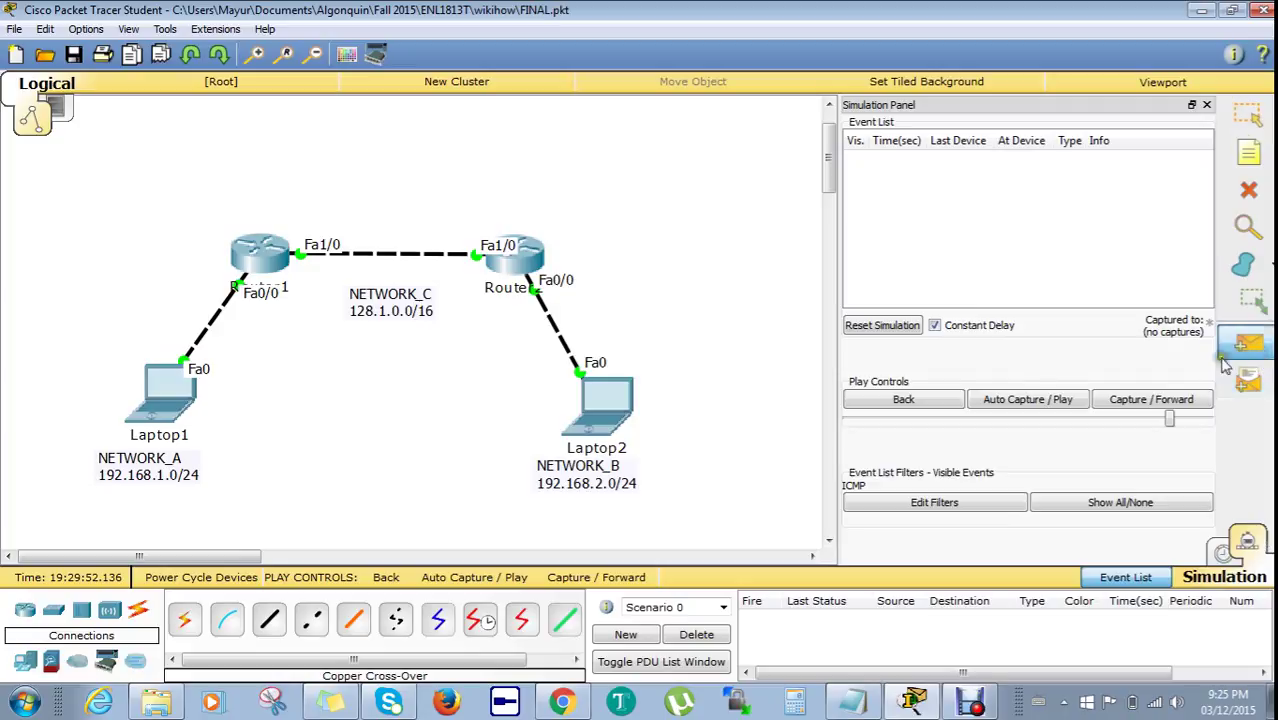
left_click(163, 396)
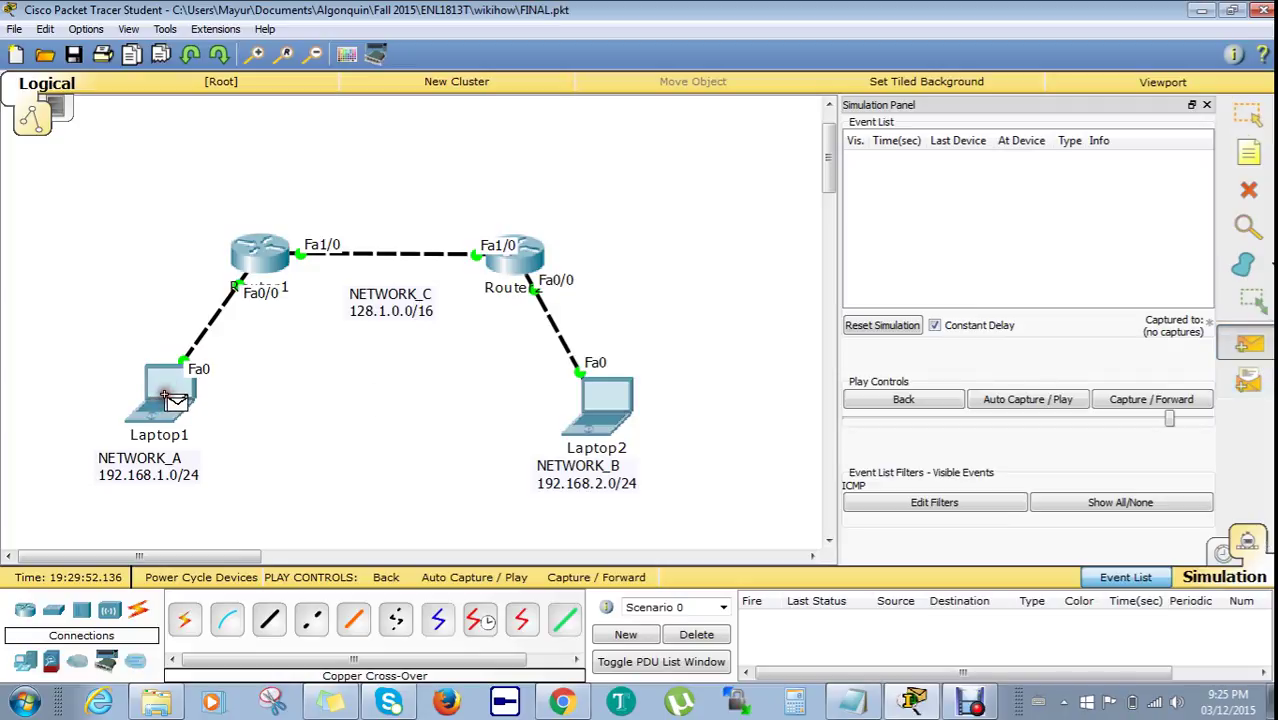
left_click(607, 392)
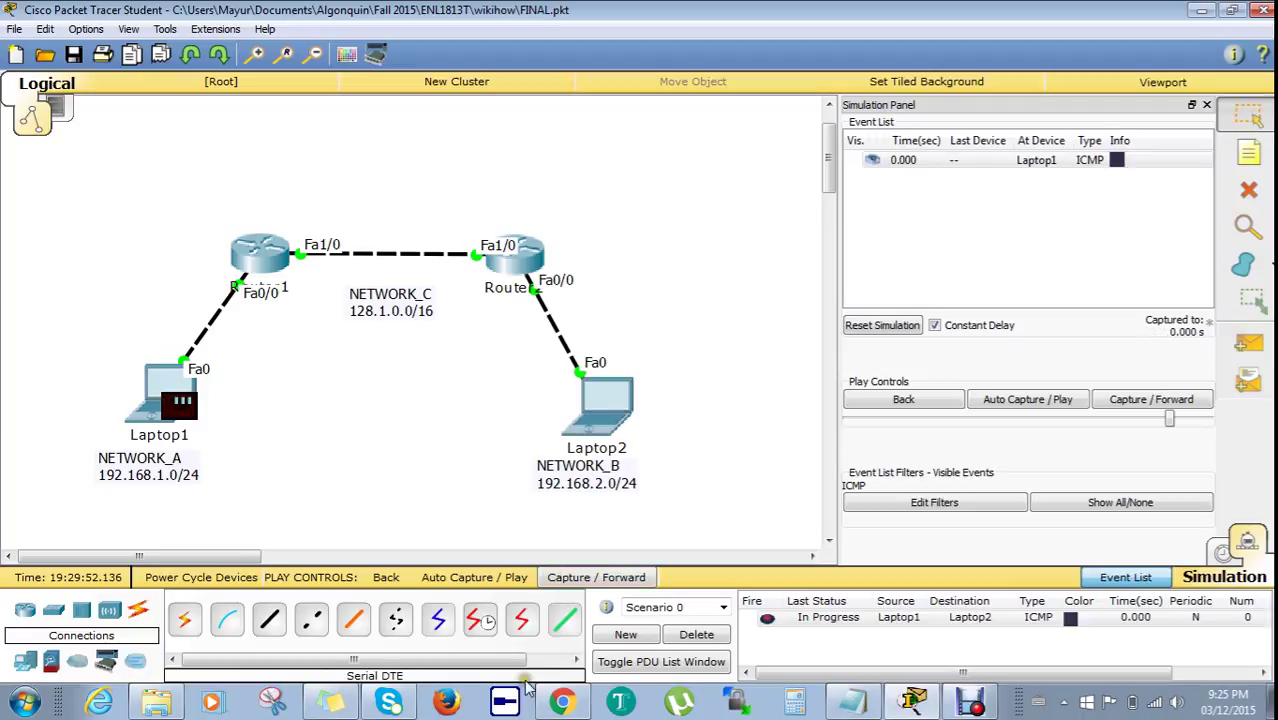
Try to advance the ICMP packet from Laptop1 to Laptop2 one simulation event at a time.
left_click(1139, 400)
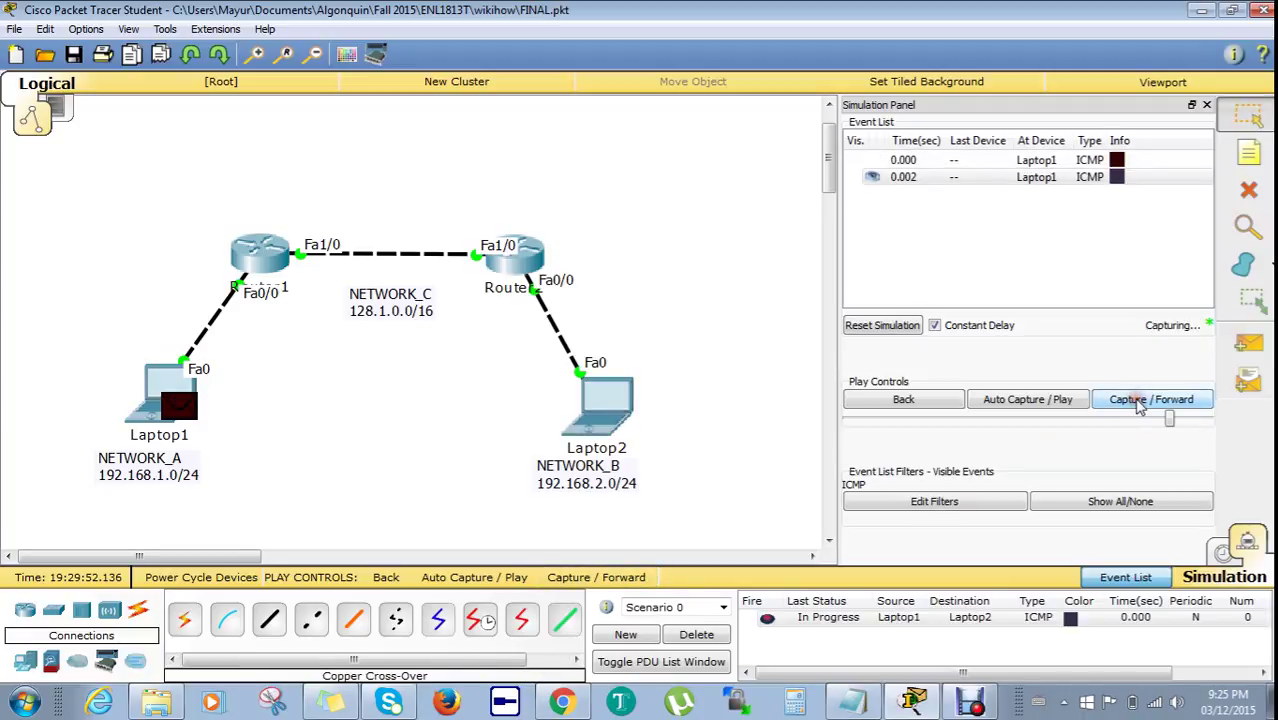
left_click(1139, 402)
left_click(1139, 402)
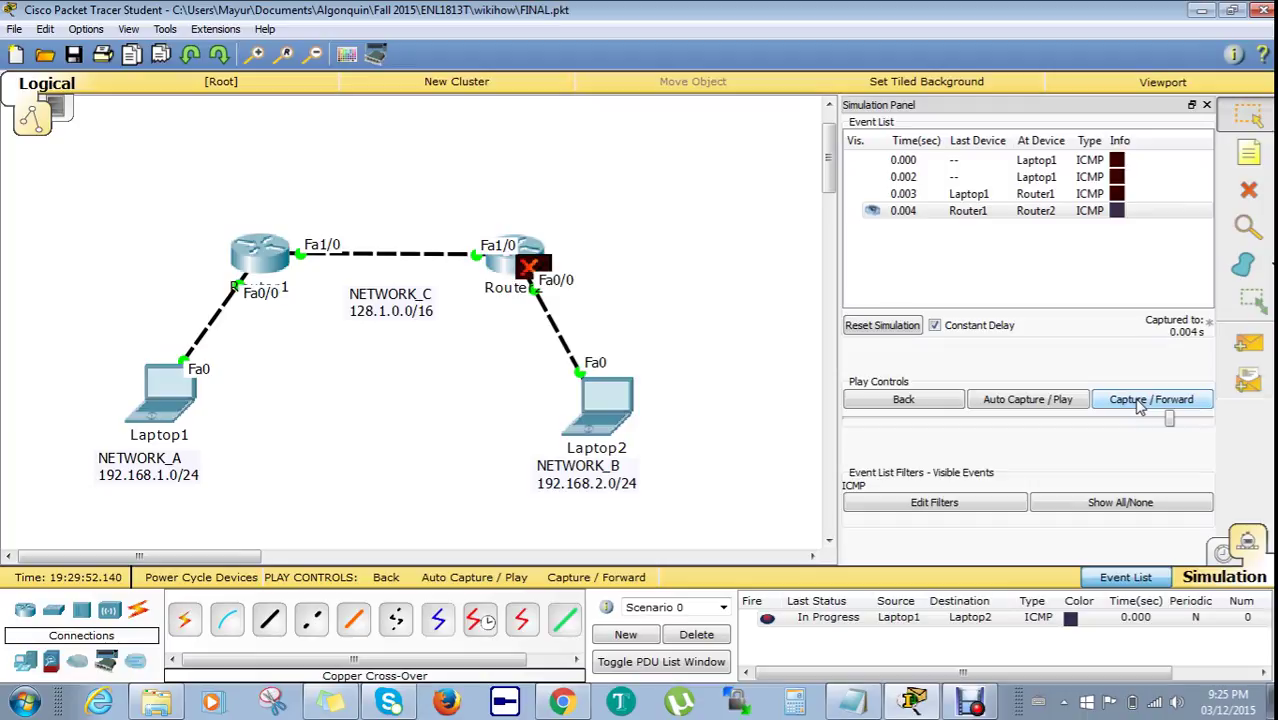
left_click(1139, 402)
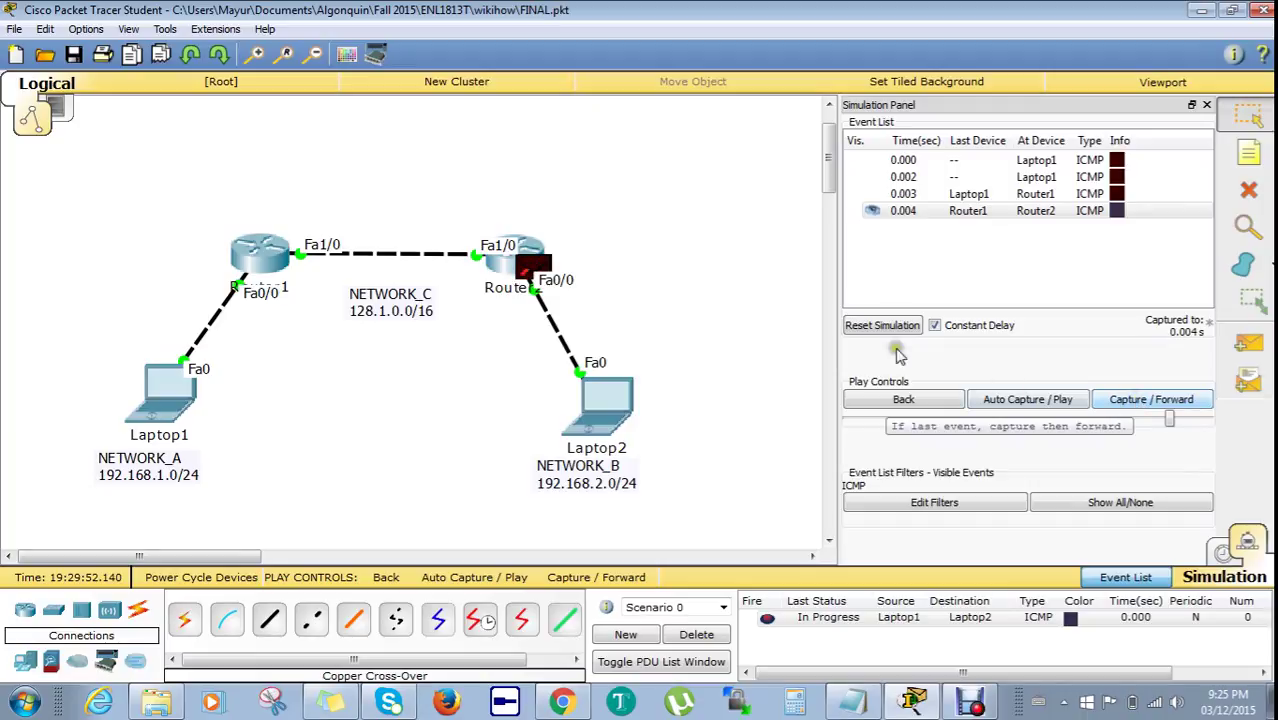
Reset the simulation by deleting the scenario, and add a new simple PDU from Laptop1 to Laptop2.
left_click(882, 326)
left_click(692, 634)
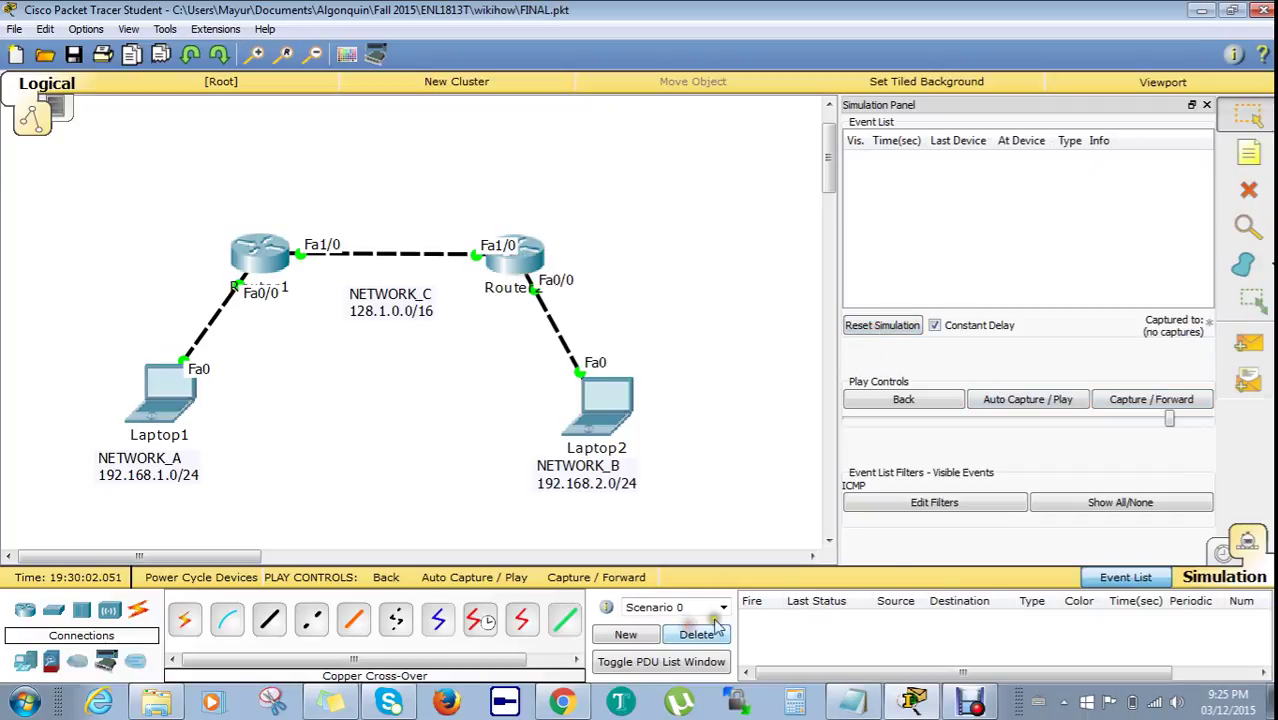
left_click(1247, 343)
left_click(160, 380)
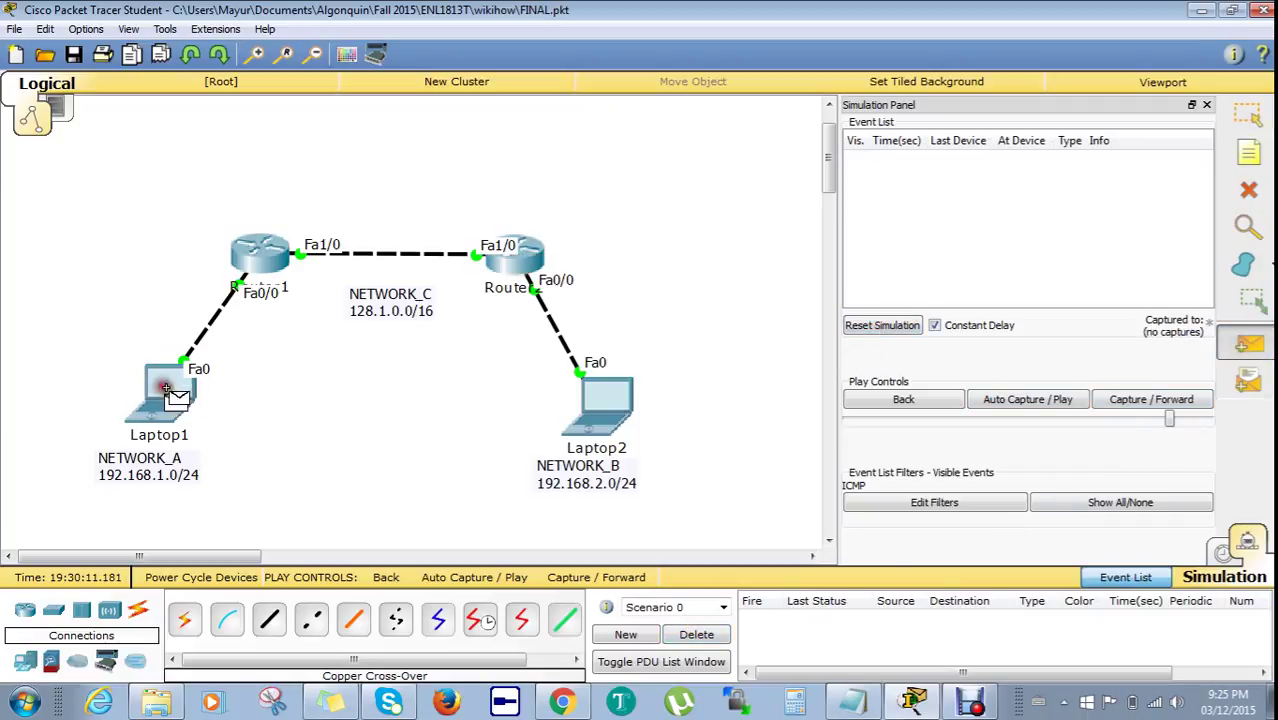
left_click(608, 402)
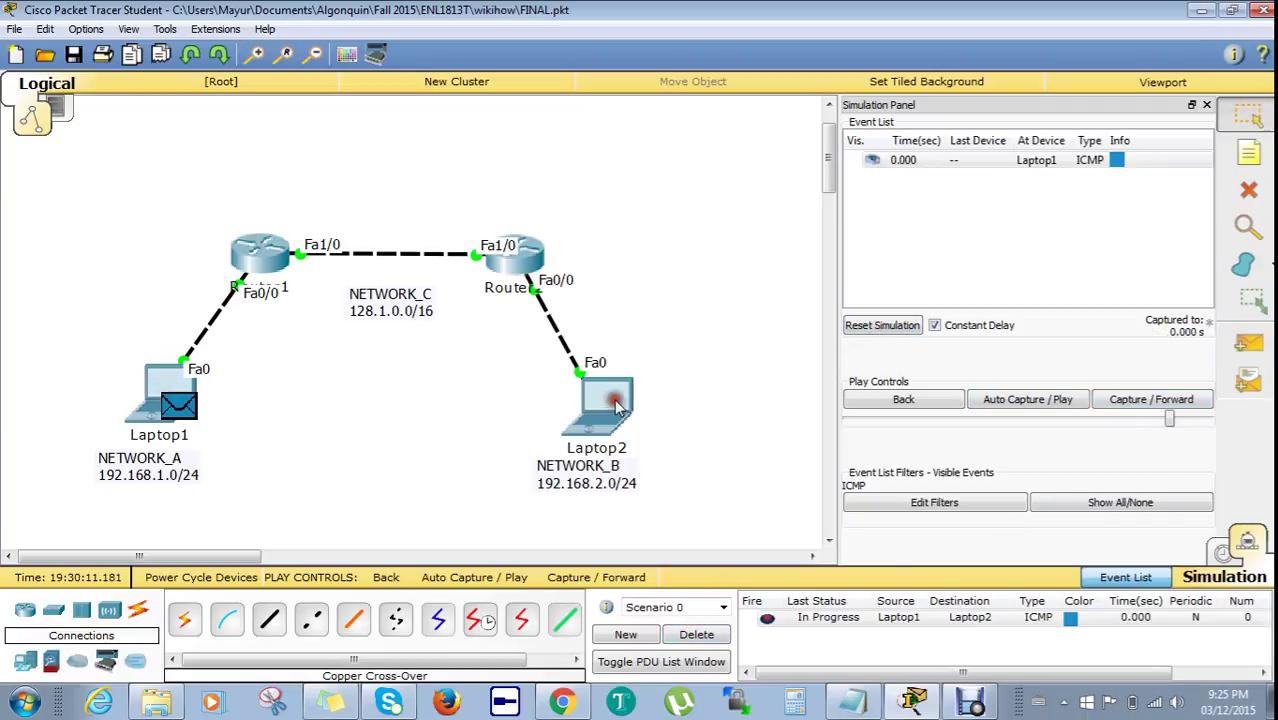
Capture the new ICMP packet event by event through both routers to Laptop2 and back to Laptop1.
left_click(1158, 401)
left_click(1157, 405)
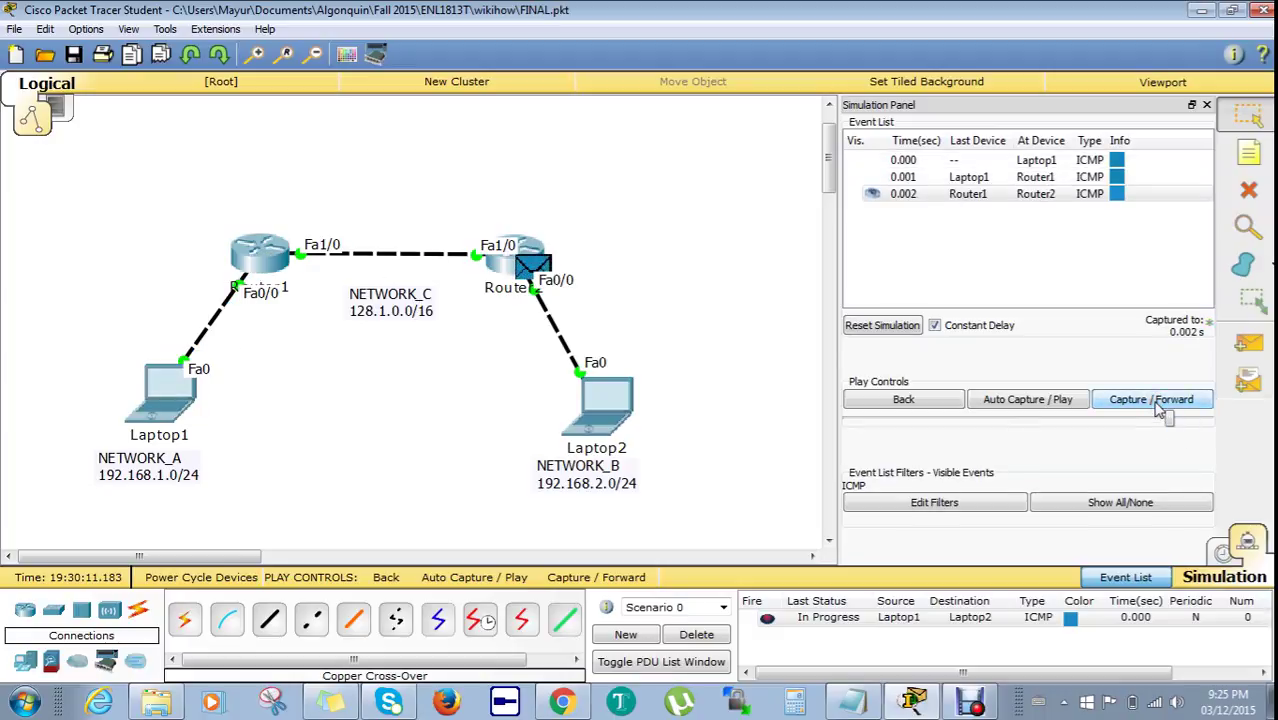
left_click(1159, 405)
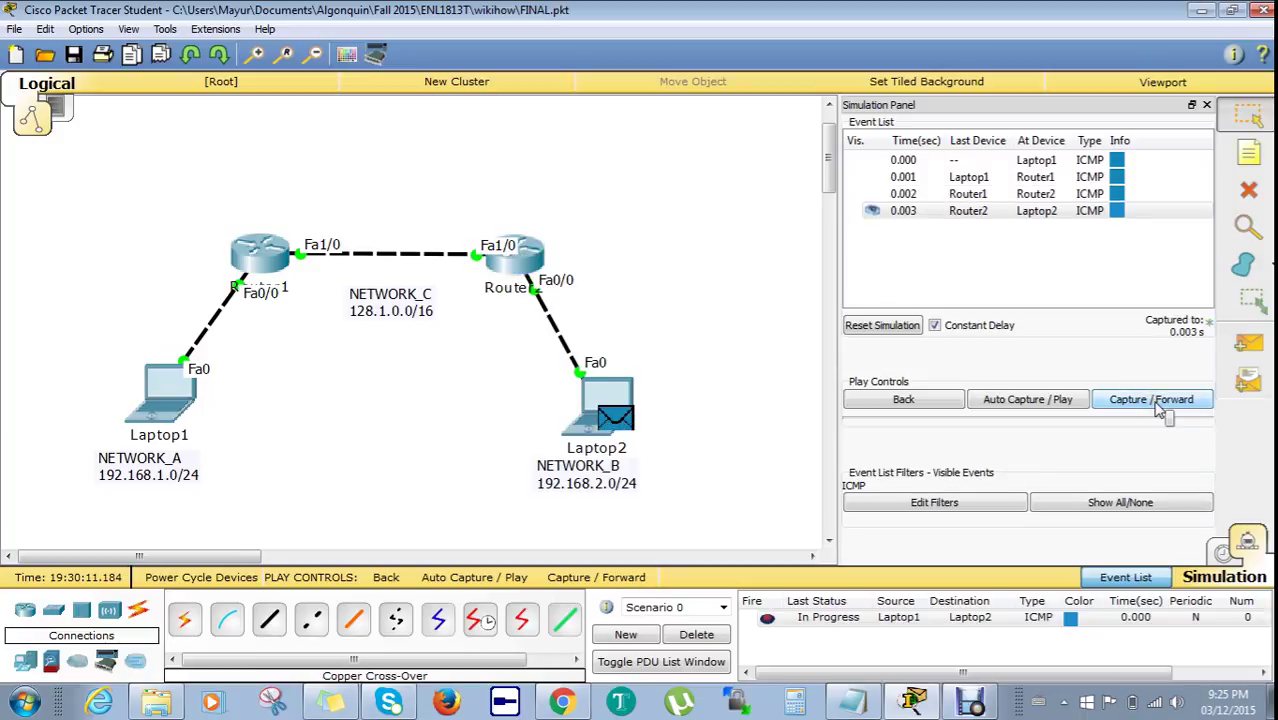
left_click(1158, 405)
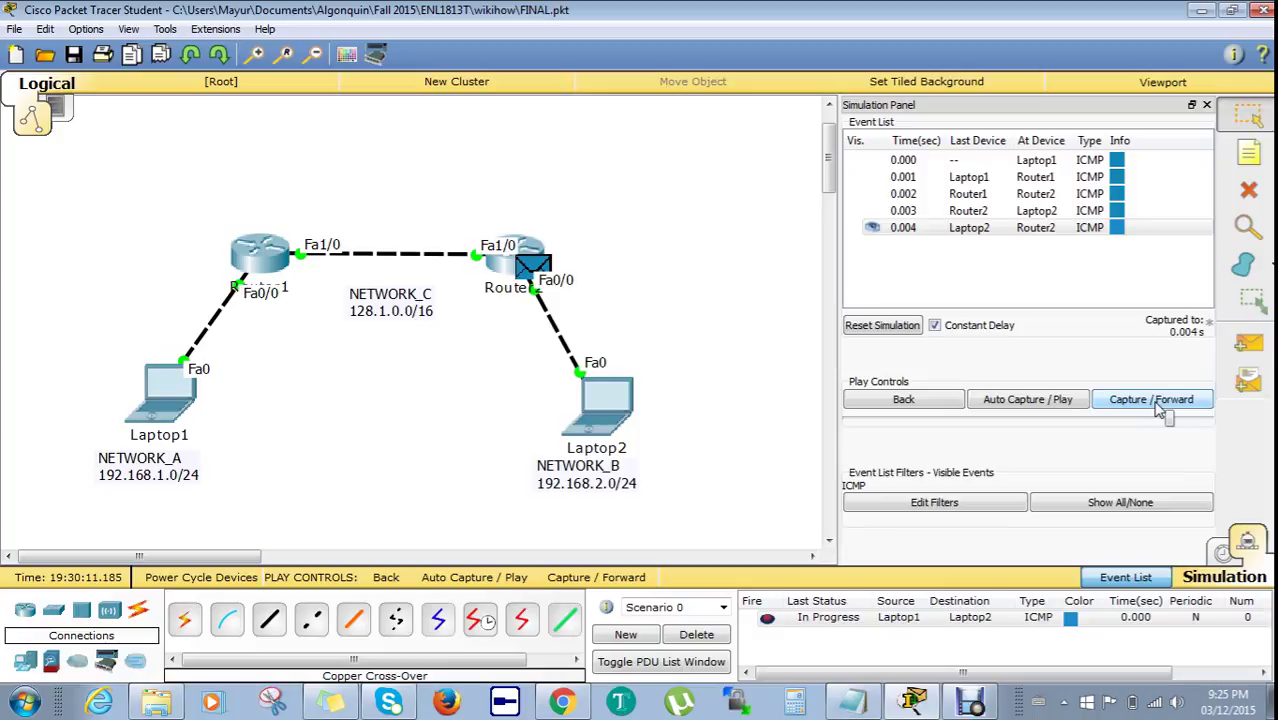
left_click(1159, 405)
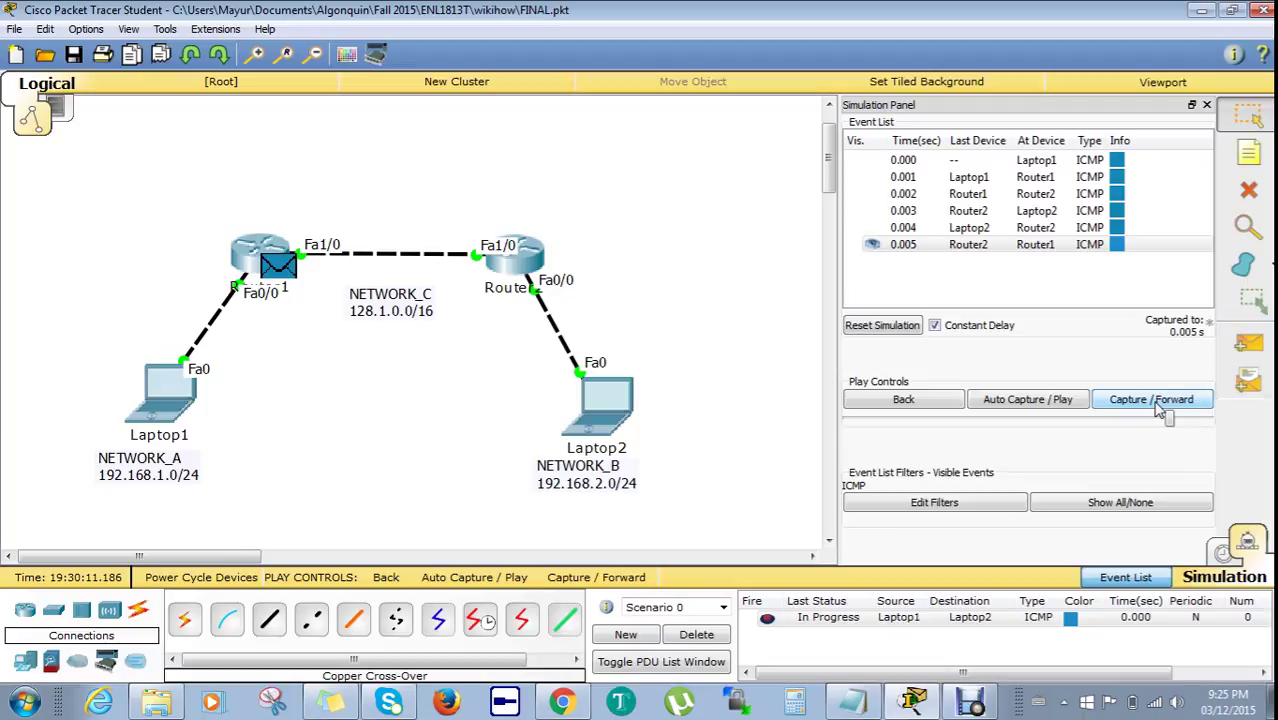
left_click(1159, 406)
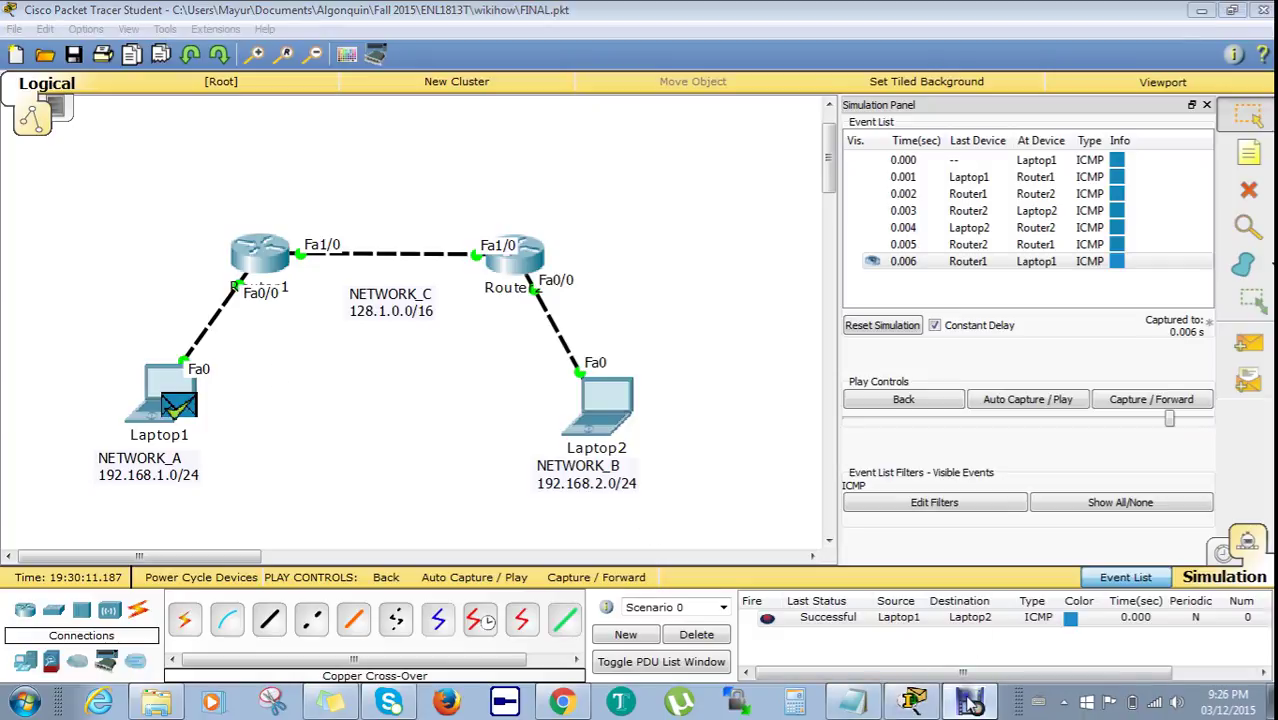
right_click(1058, 702)
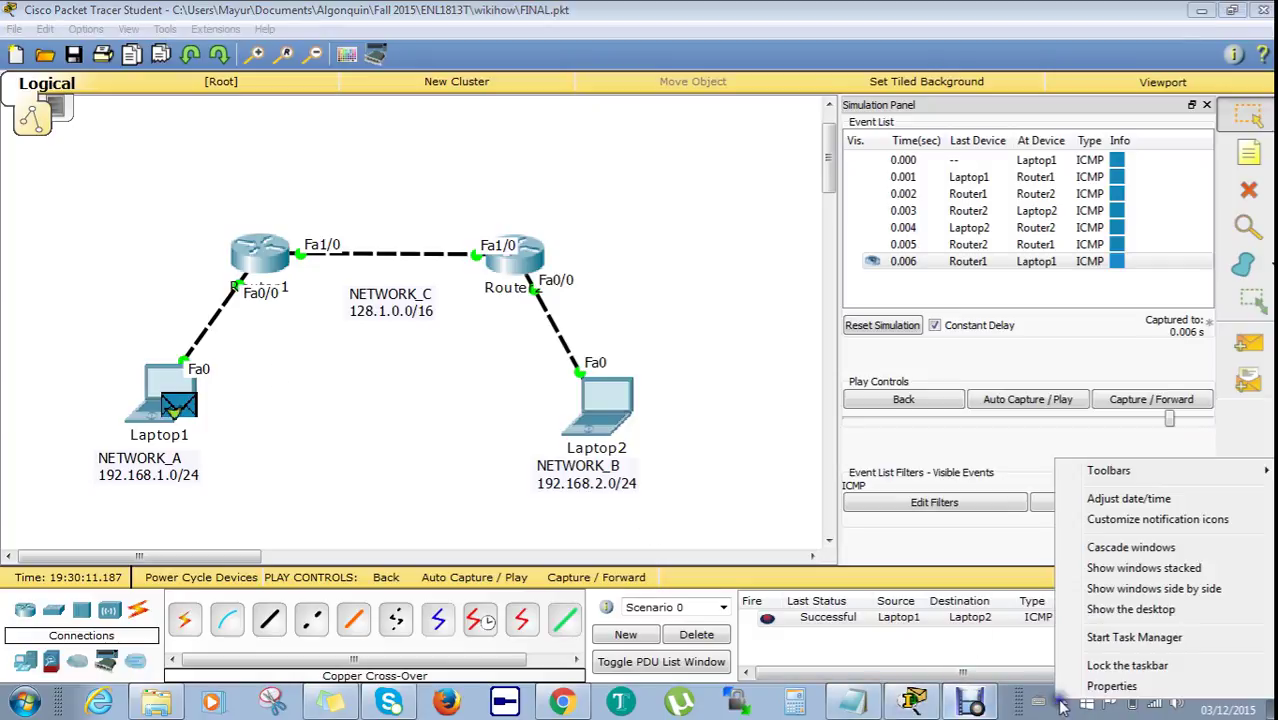
left_click(1063, 702)
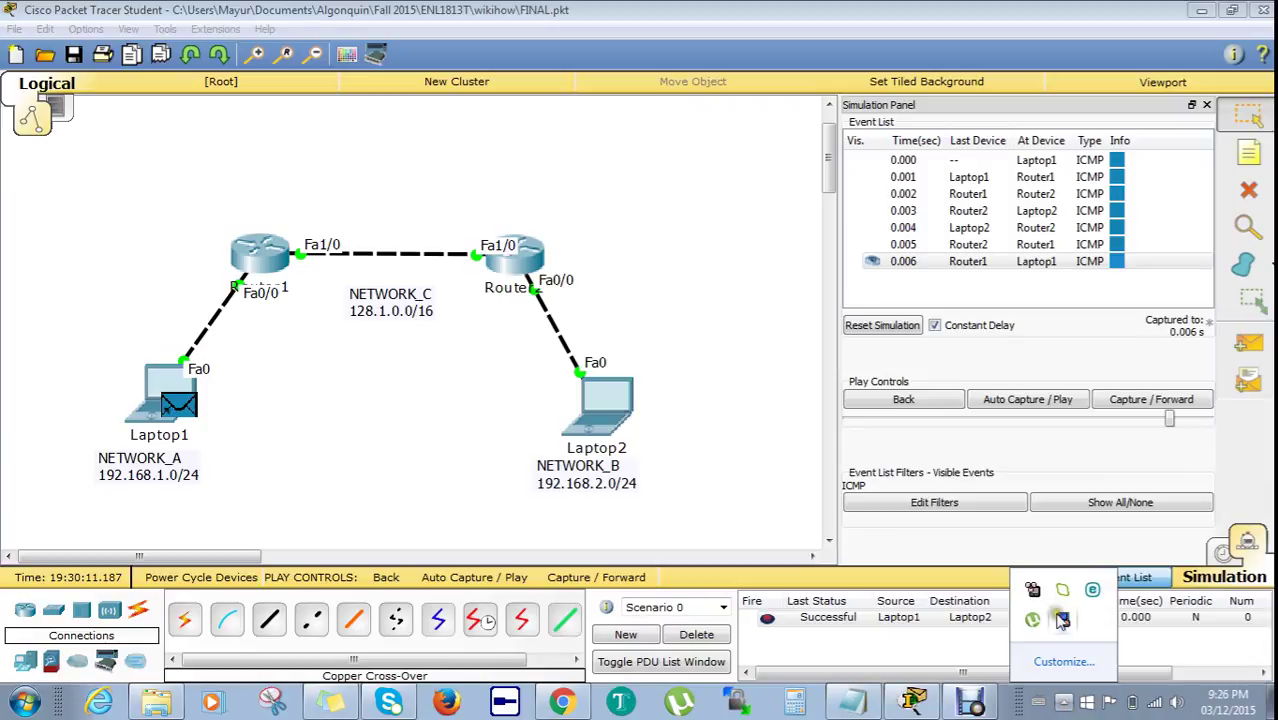